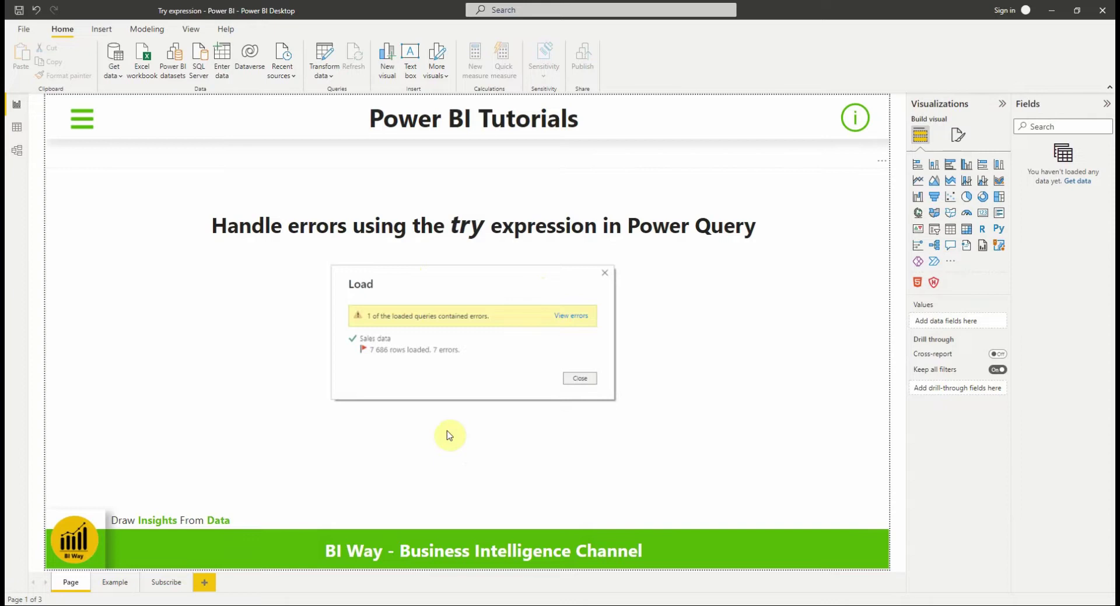
Go to the empty Example report page of the 'Try expression' file
click(106, 583)
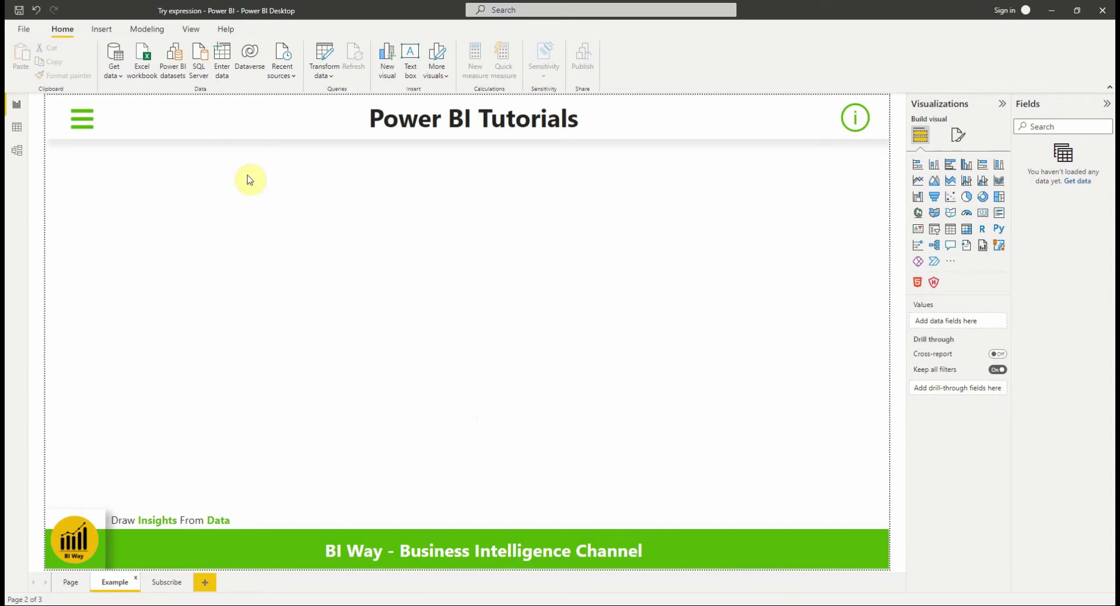
Import Sales data.csv as a Text/CSV source and load it into Power Query for shaping
click(121, 78)
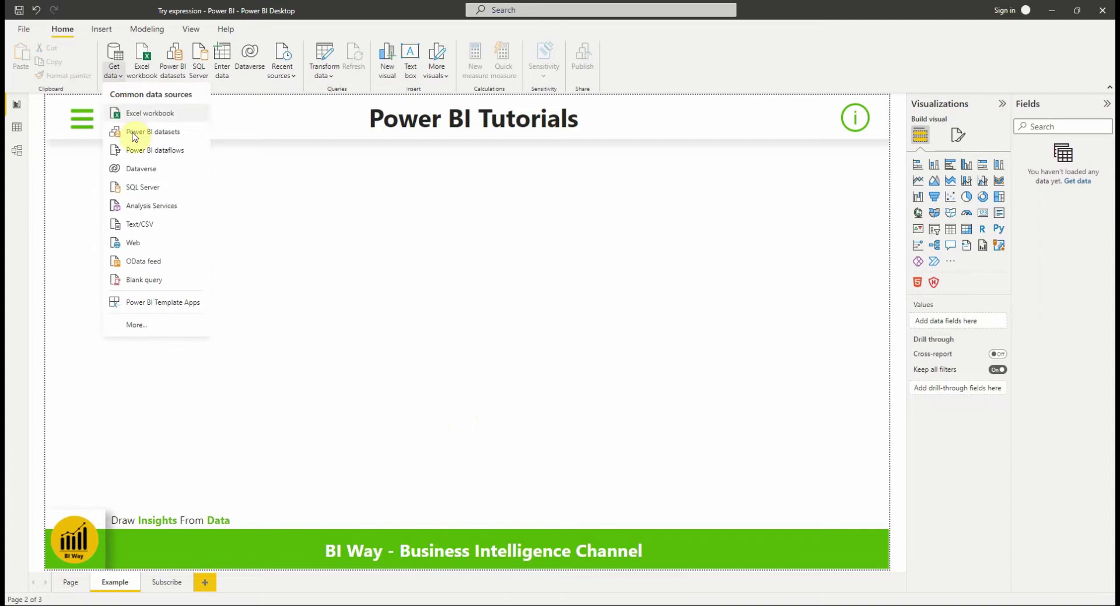
click(158, 227)
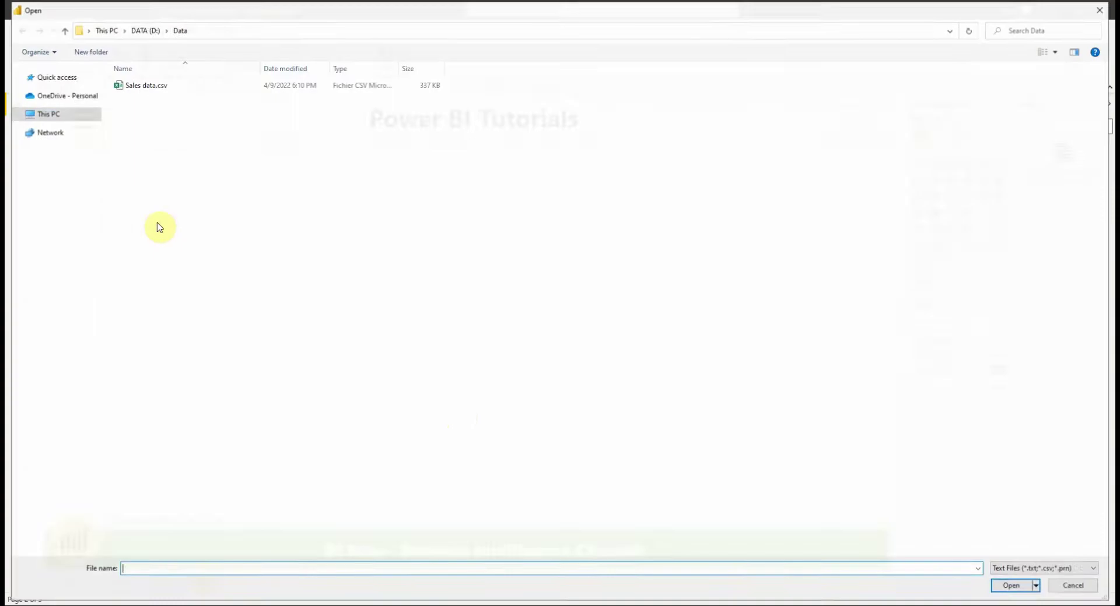
double_click(160, 90)
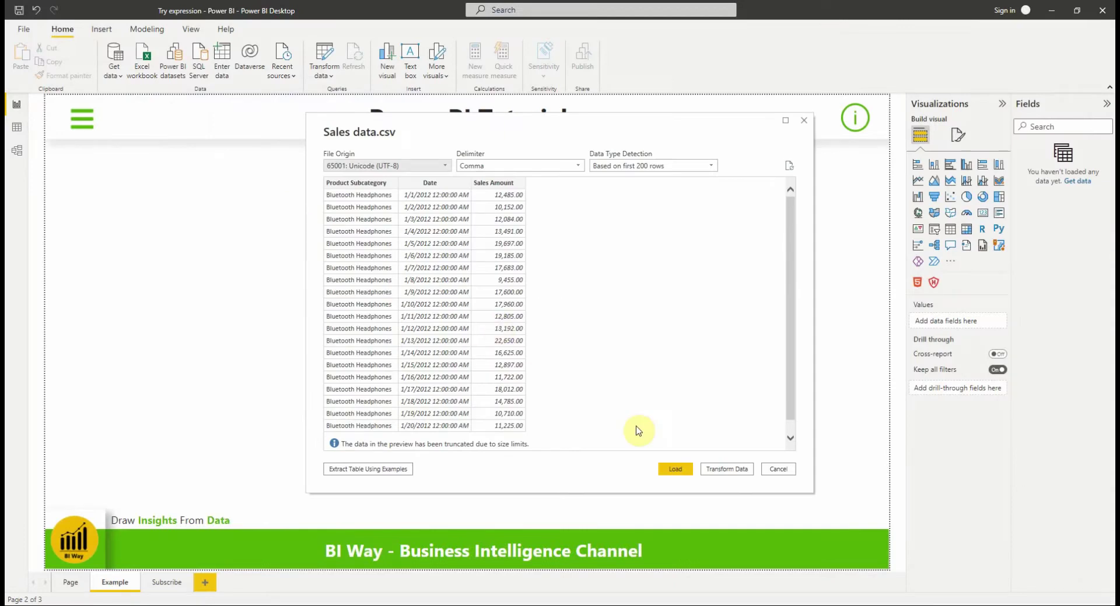
click(727, 470)
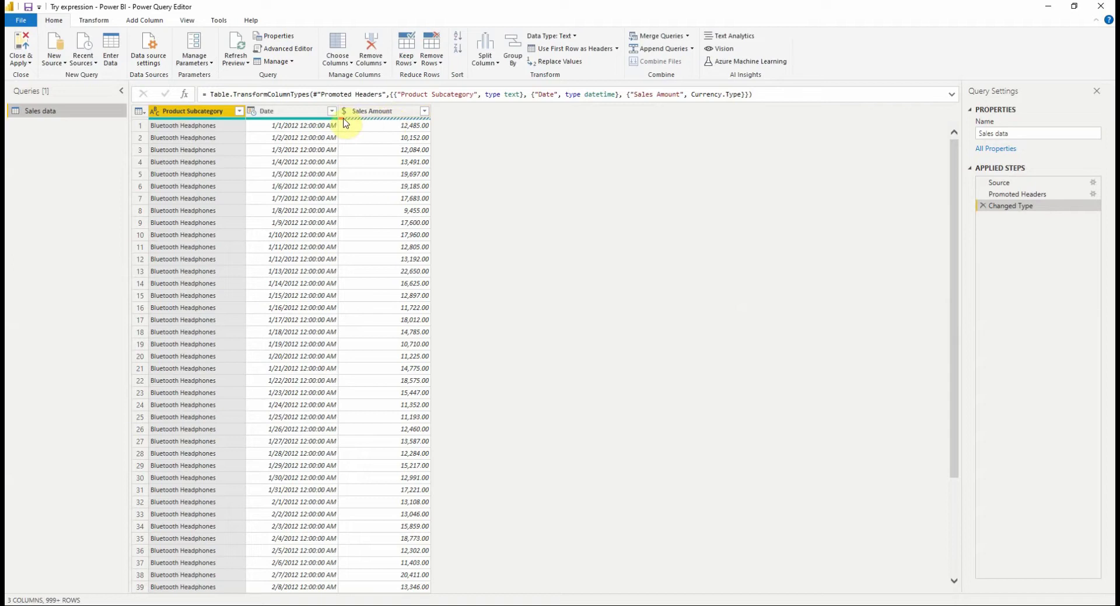
Open the Close & Apply options for the typed Sales data query
mouse_move(342, 119)
click(22, 63)
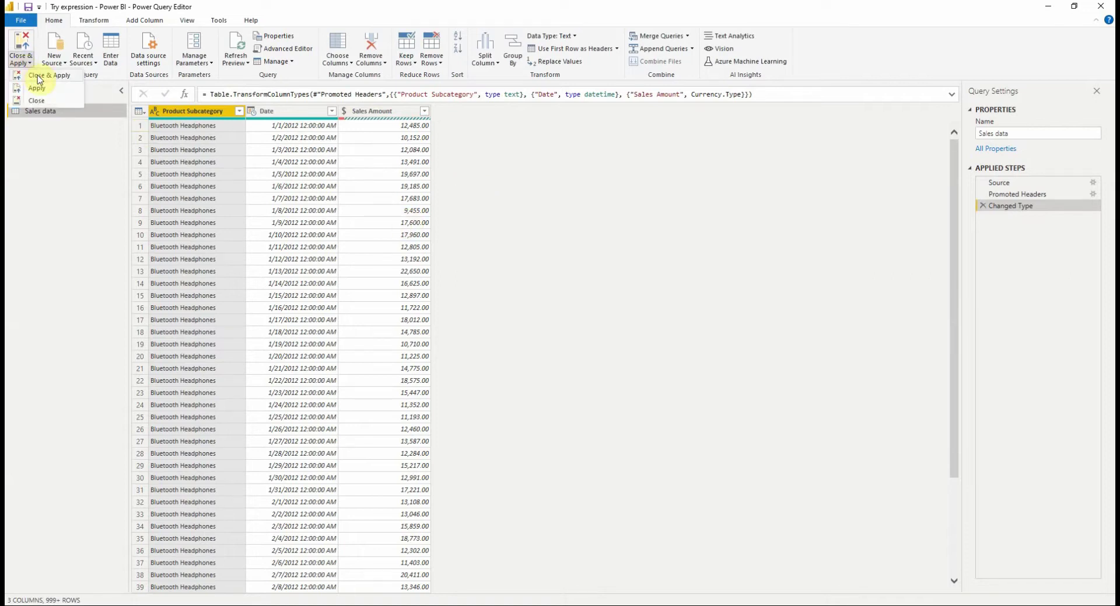
Close & Apply the Sales data query, loading 7,686 rows with 7 errors
click(37, 77)
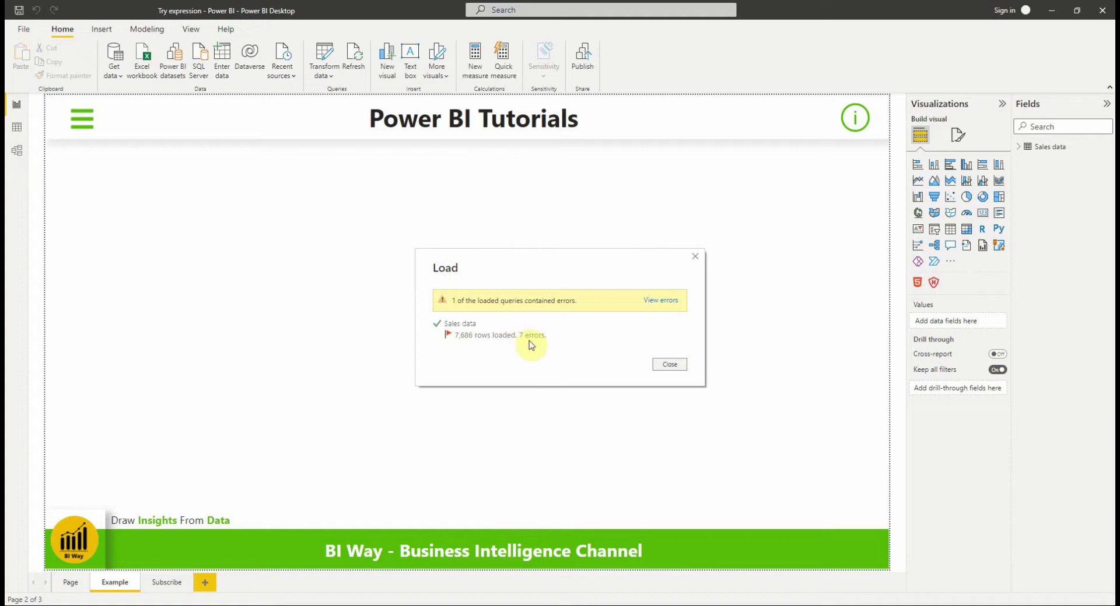
Open the 7 failed rows as an 'Errors in Sales data' query and start a Custom Column
click(661, 301)
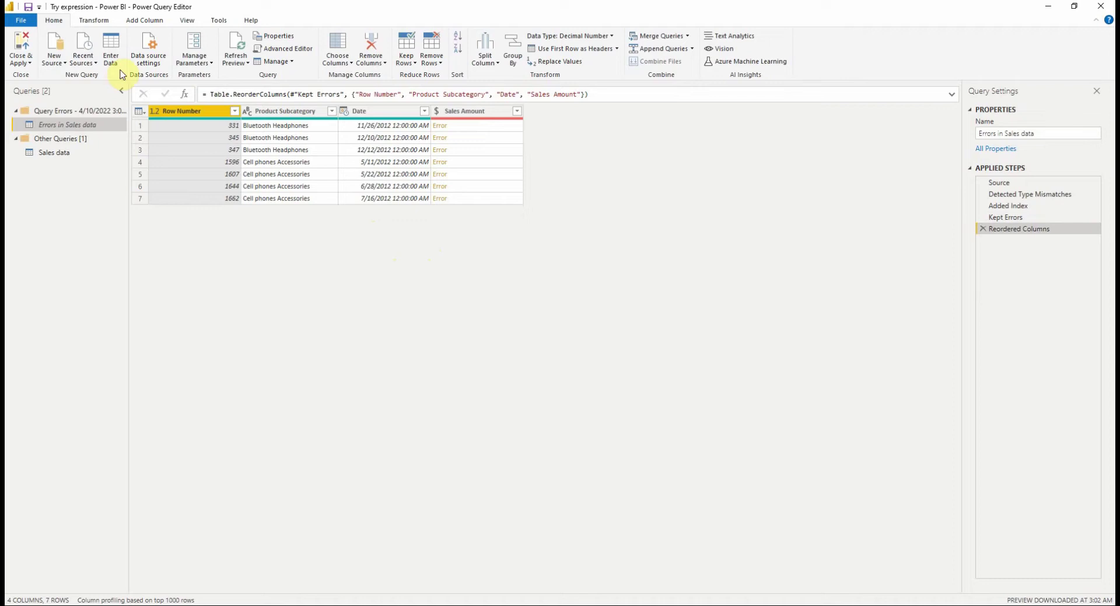
click(144, 24)
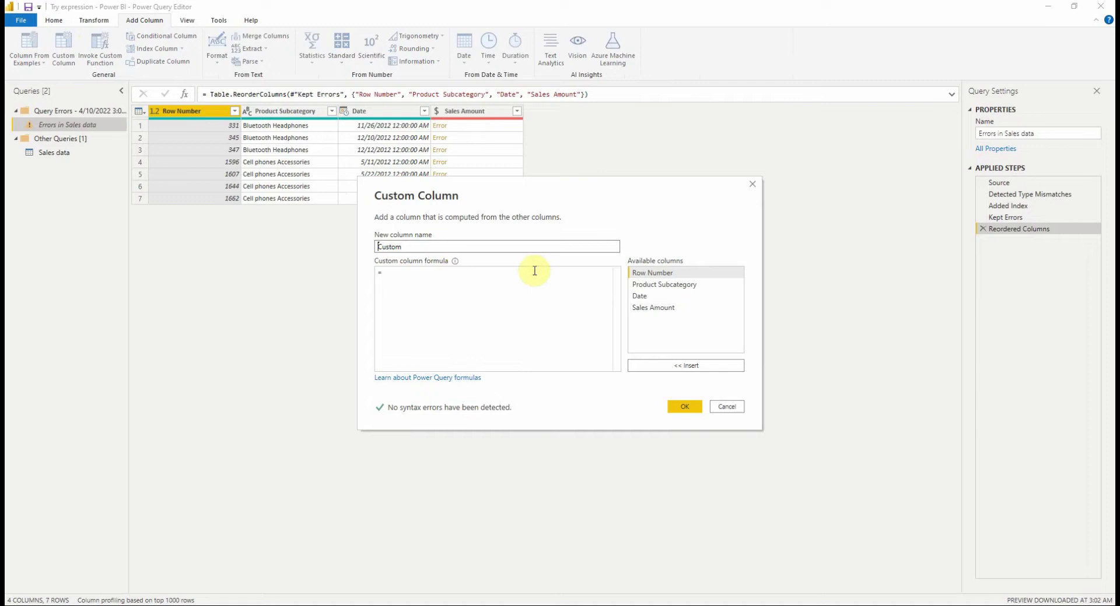
Create a Custom column with the formula try [Sales Amount], giving a Record per error row
click(412, 281)
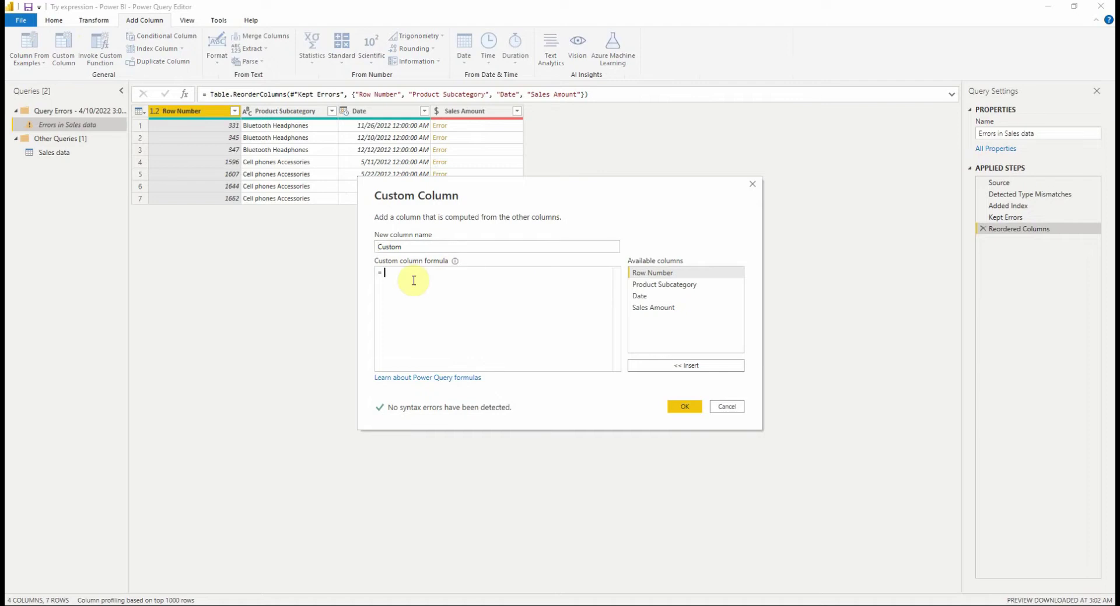
text(try)
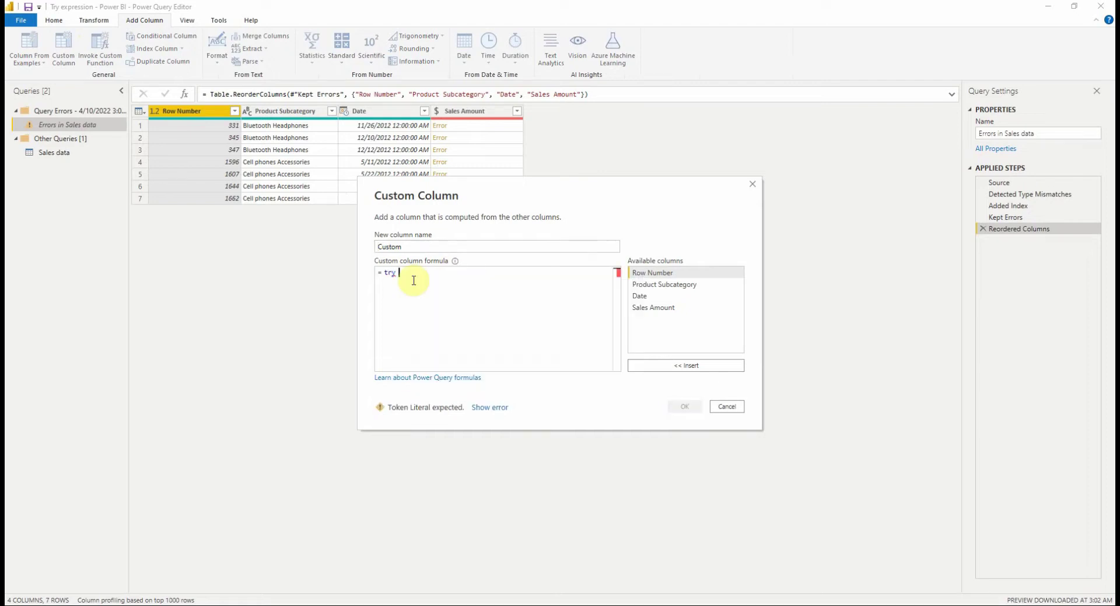
double_click(653, 309)
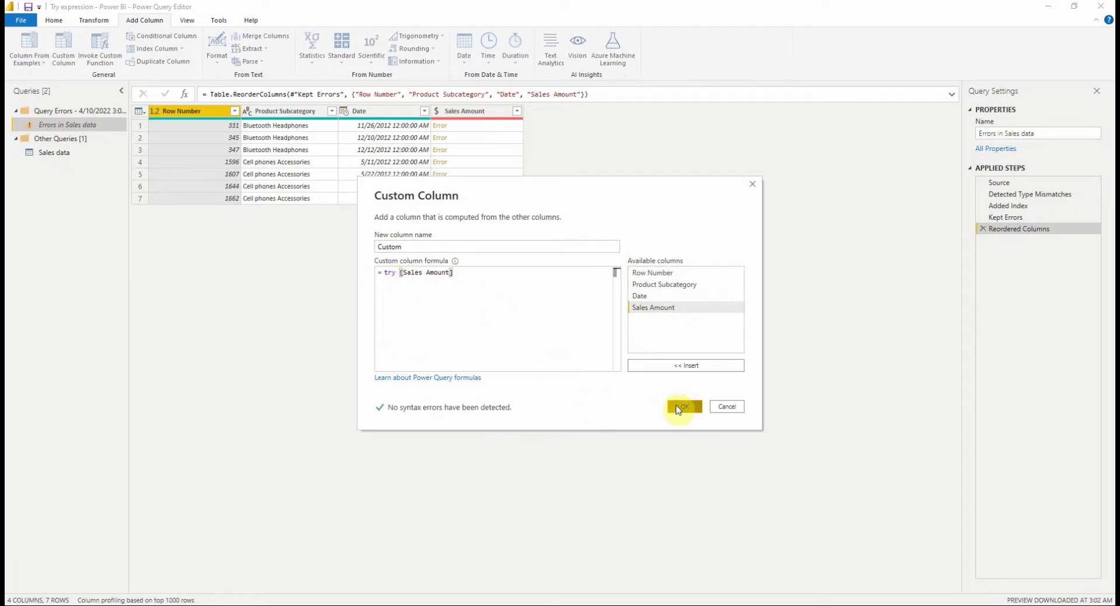
click(678, 408)
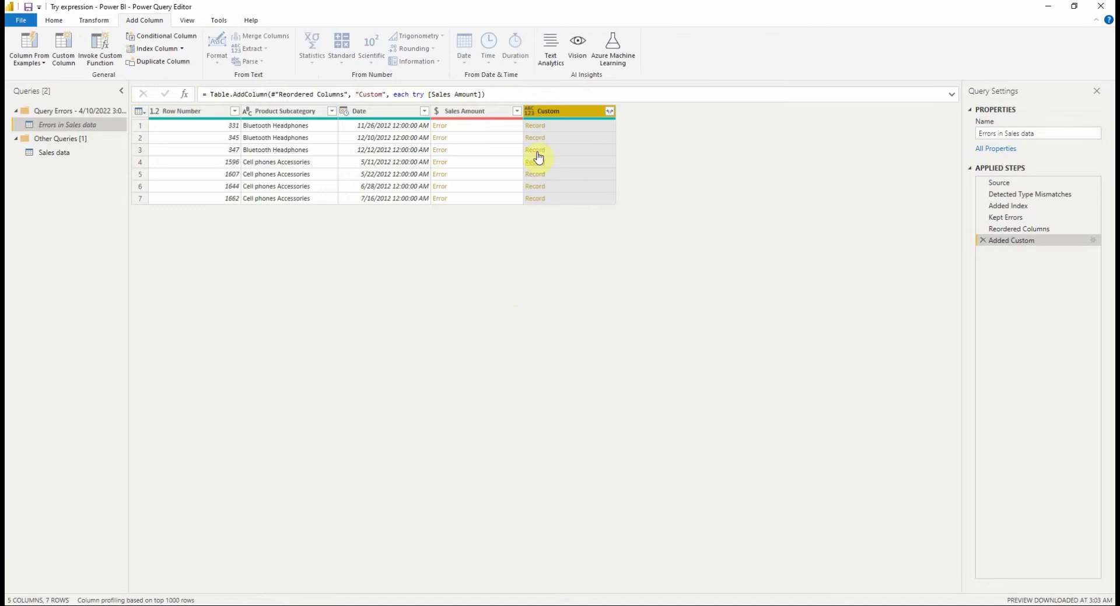
Expand Custom without prefix into HasError and Error, then Error into Reason, Message, Detail and Message fields
click(609, 112)
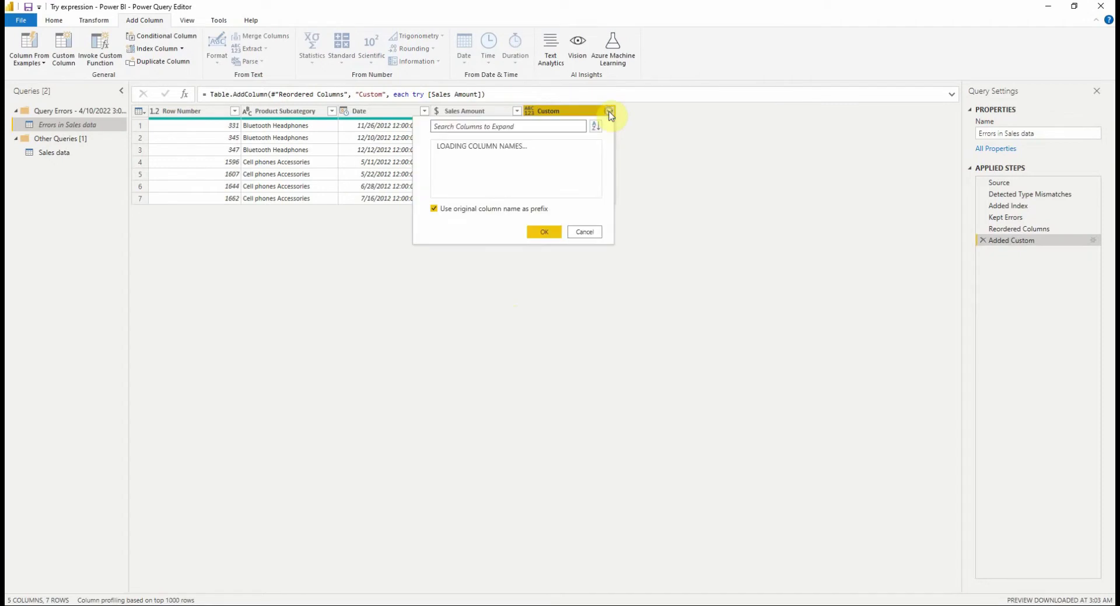
click(453, 209)
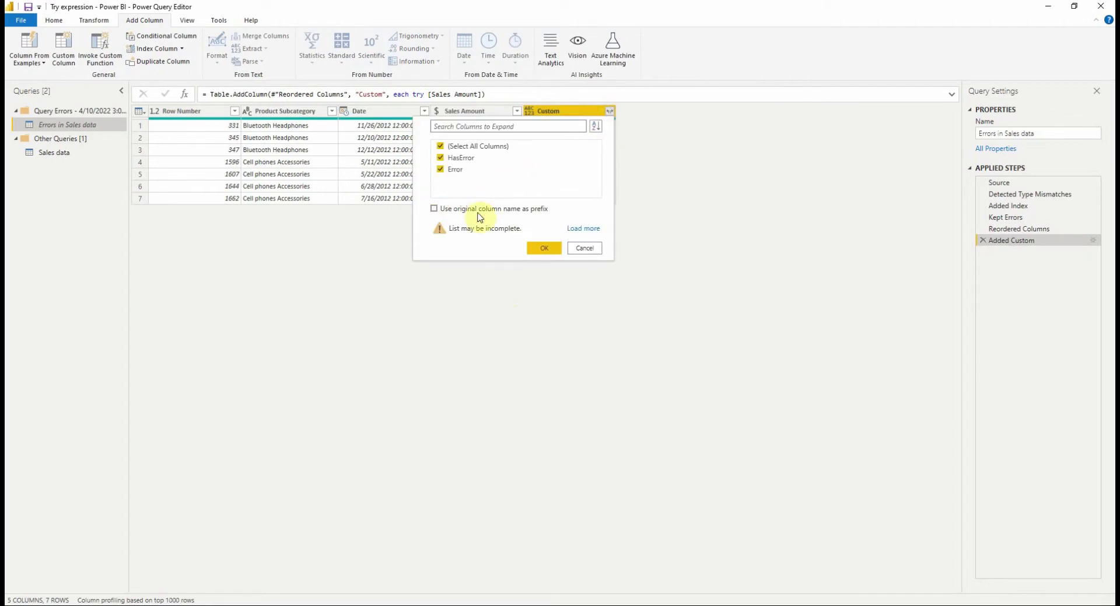
click(542, 247)
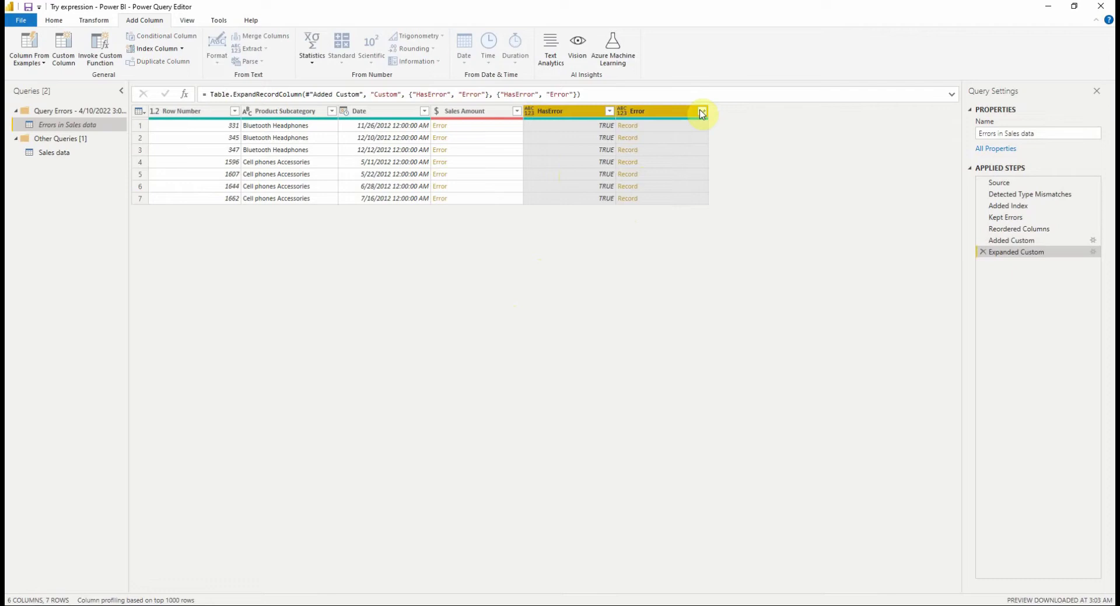
click(702, 110)
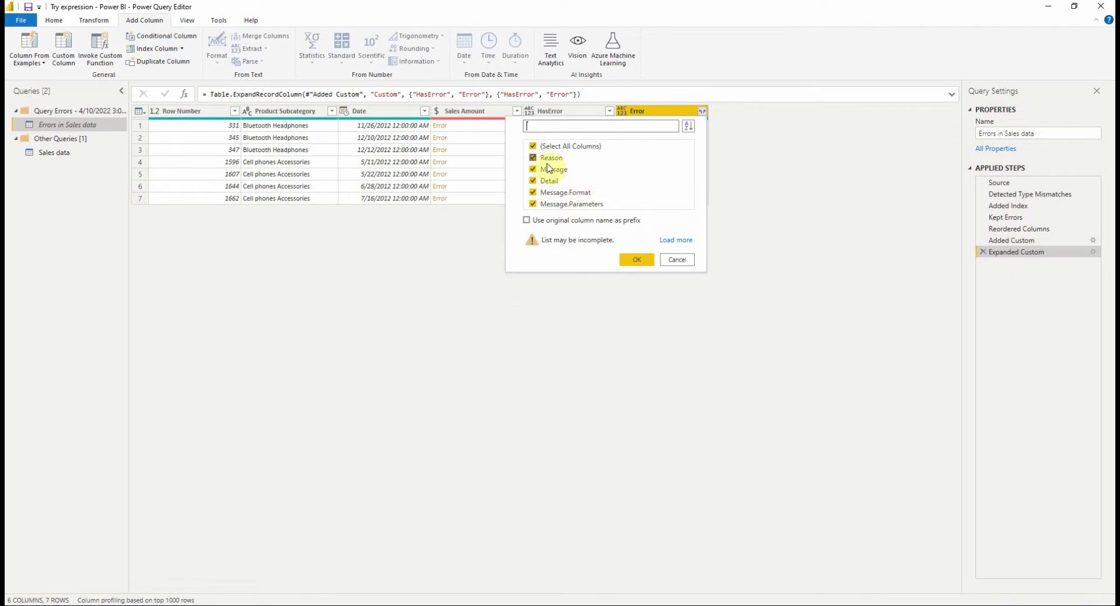
click(636, 264)
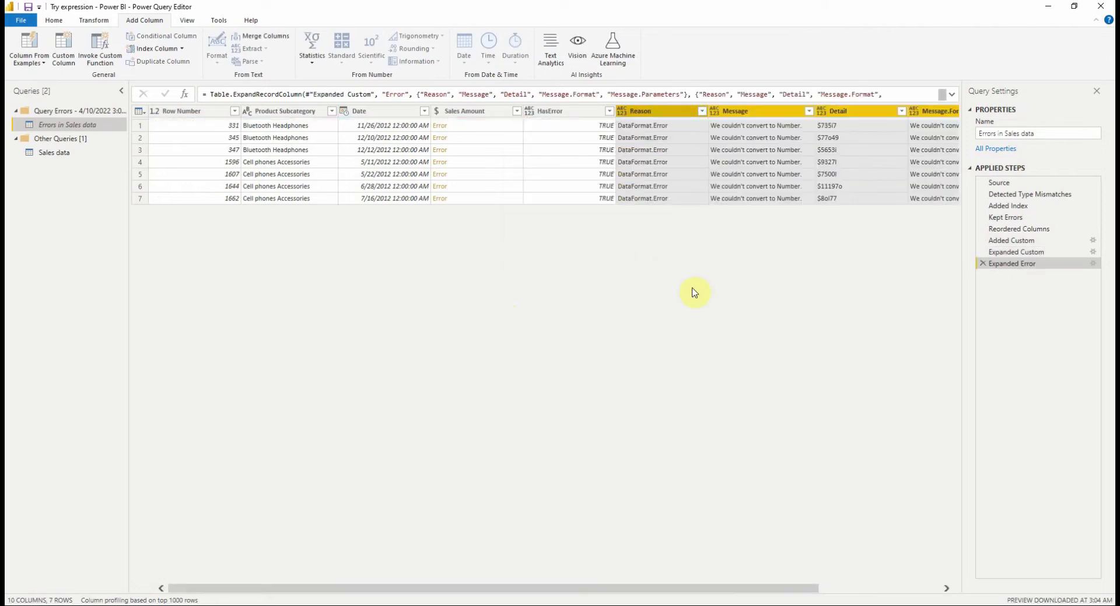
drag(751, 590, 885, 589)
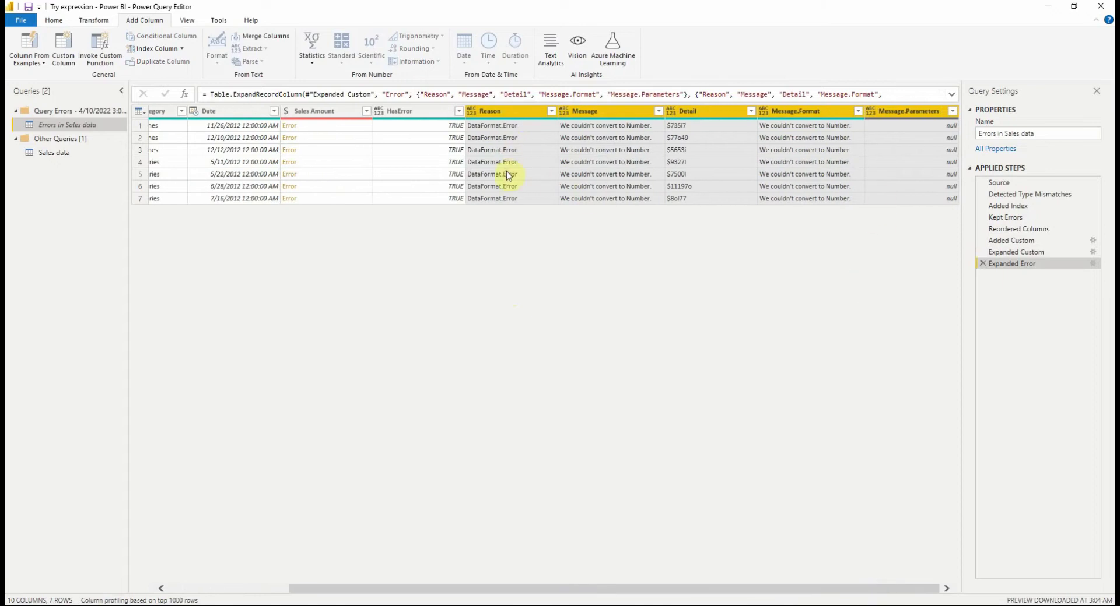
Remove the Sales Amount, Reason, Message.Format and Message.Parameters columns from Errors in Sales data
click(324, 114)
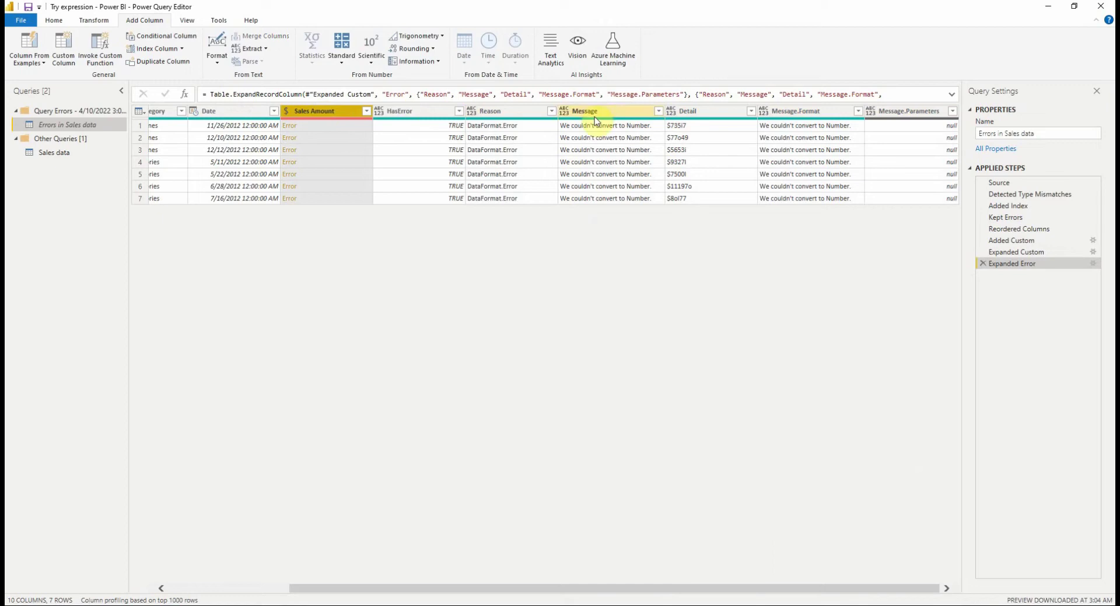
ctrl+click(504, 110)
ctrl+click(783, 111)
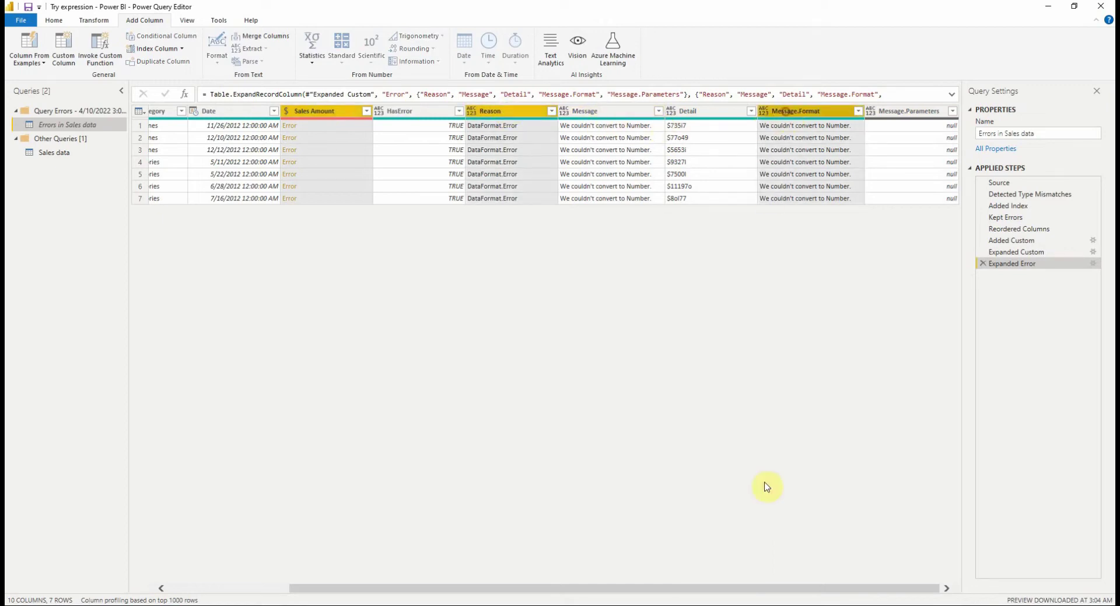
ctrl+click(893, 111)
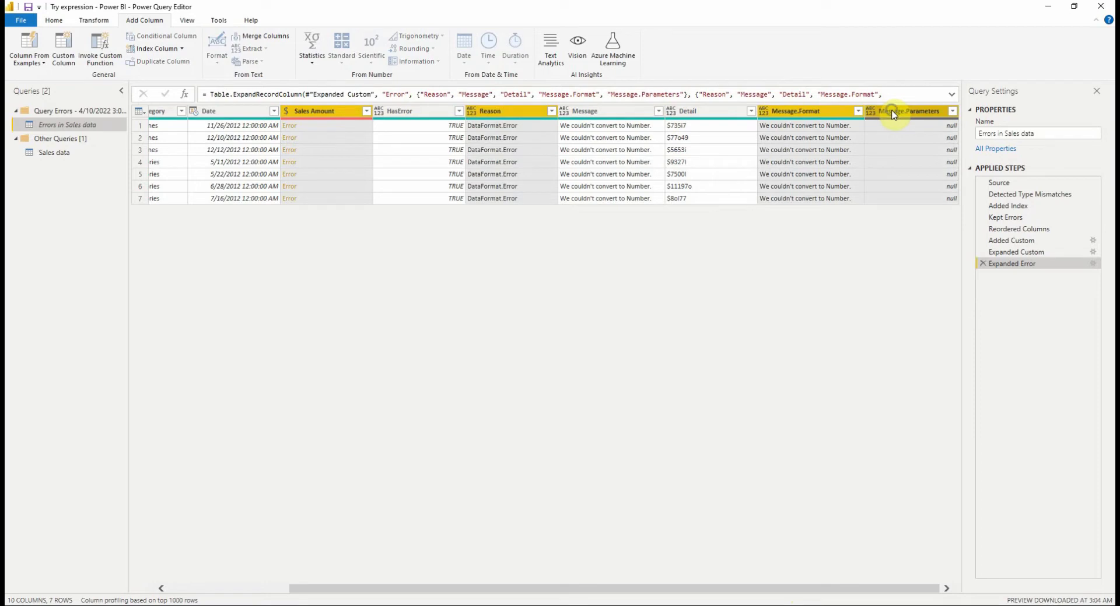
right_click(892, 113)
click(916, 131)
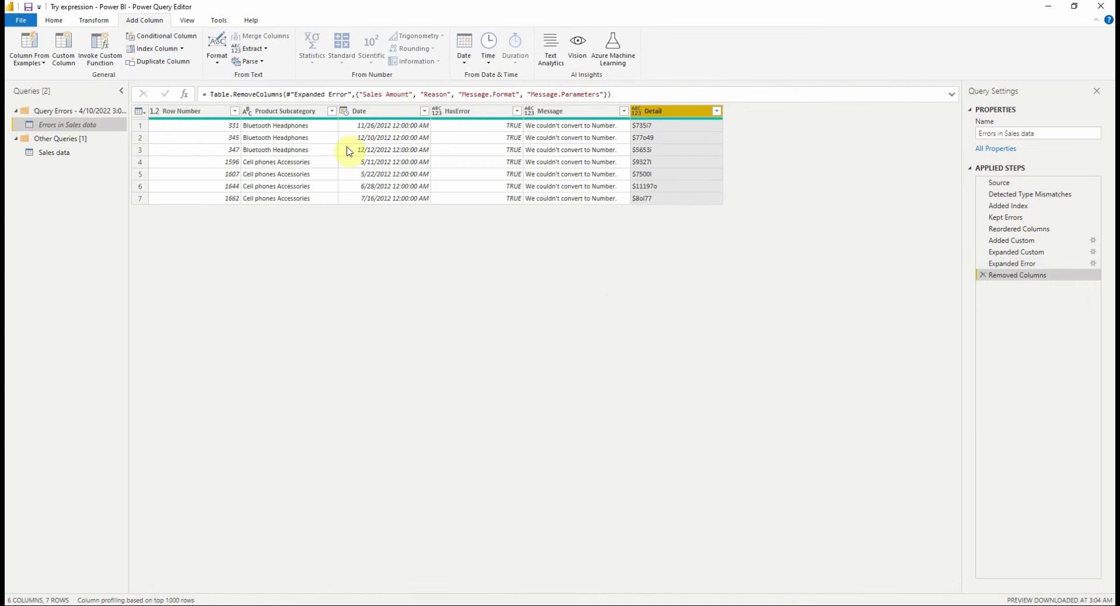
click(390, 238)
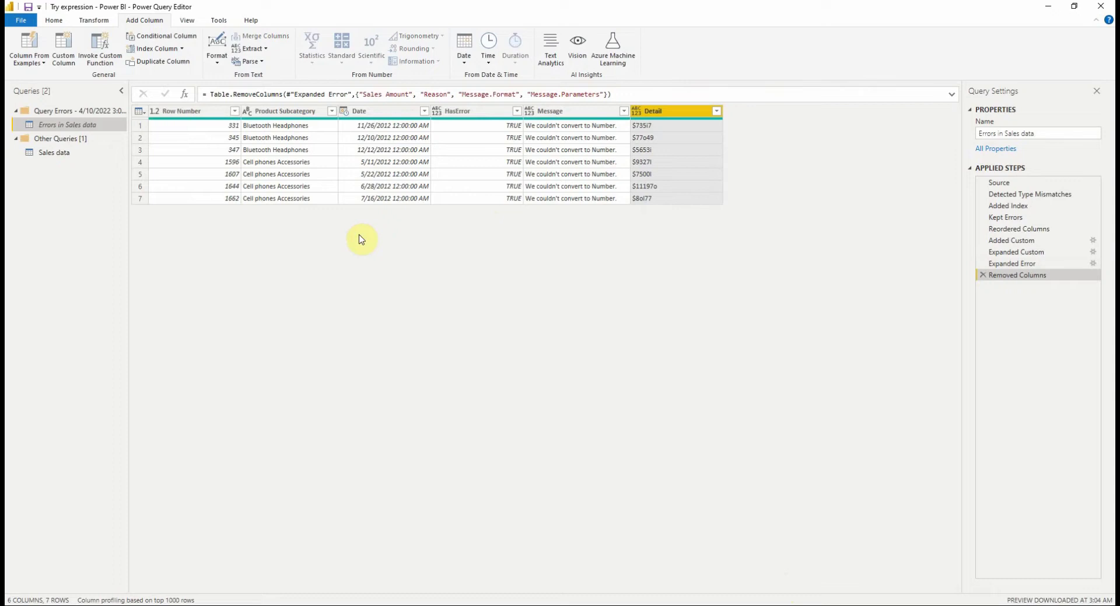
Enable load for Errors in Sales data and Close & Apply to return to the report
right_click(65, 129)
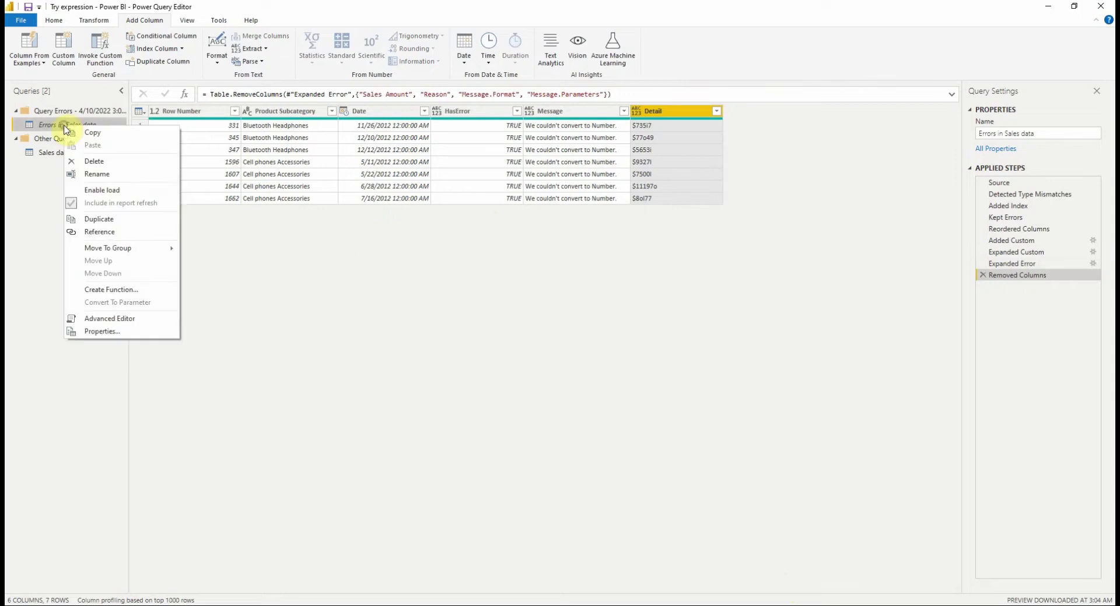
click(103, 190)
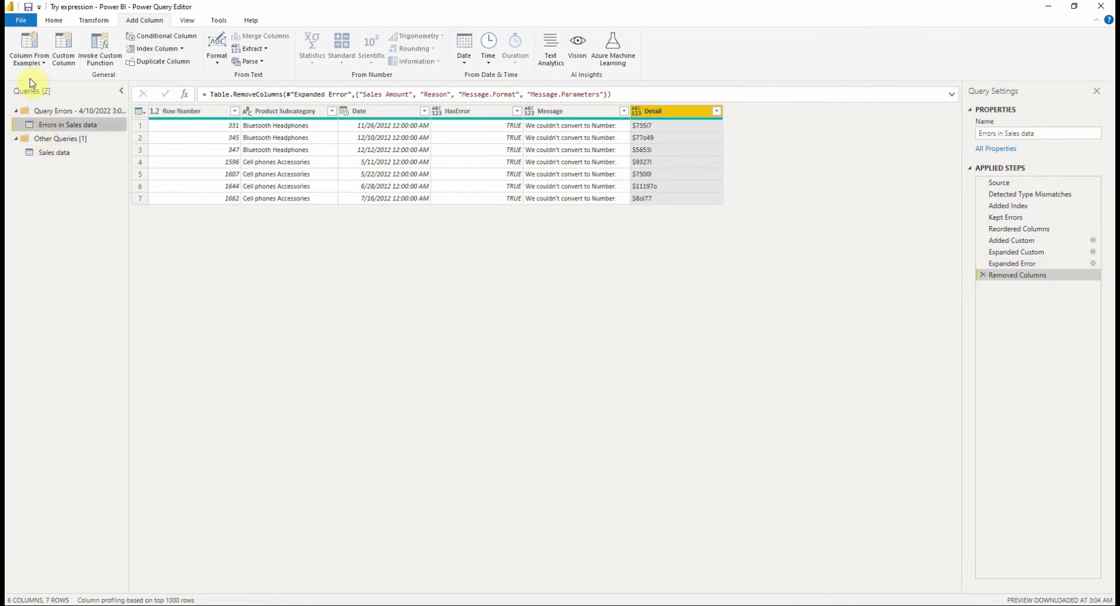
click(53, 19)
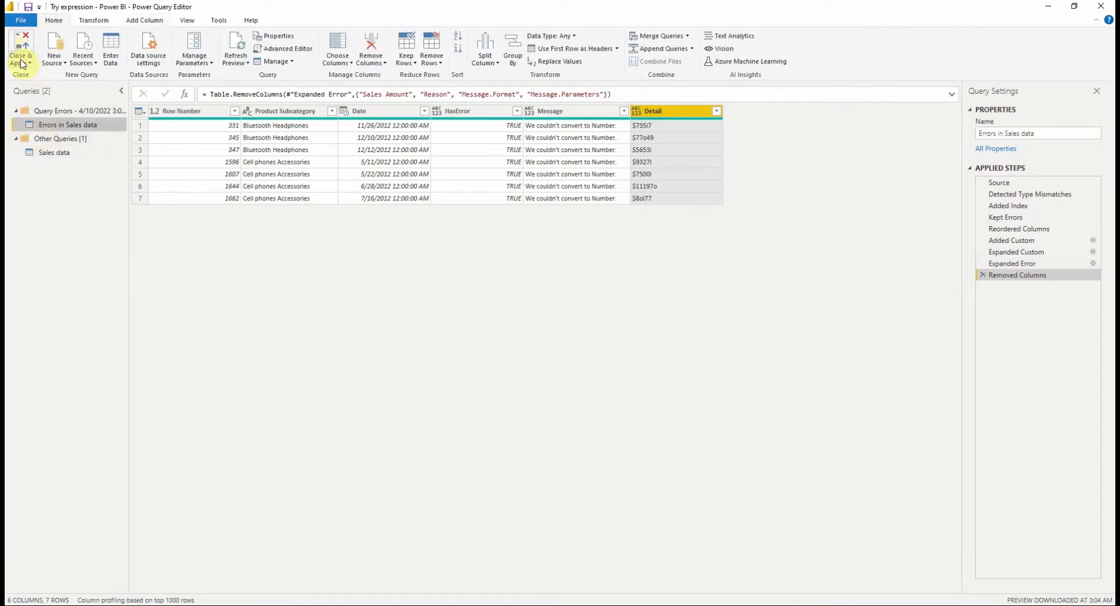
click(22, 61)
click(36, 100)
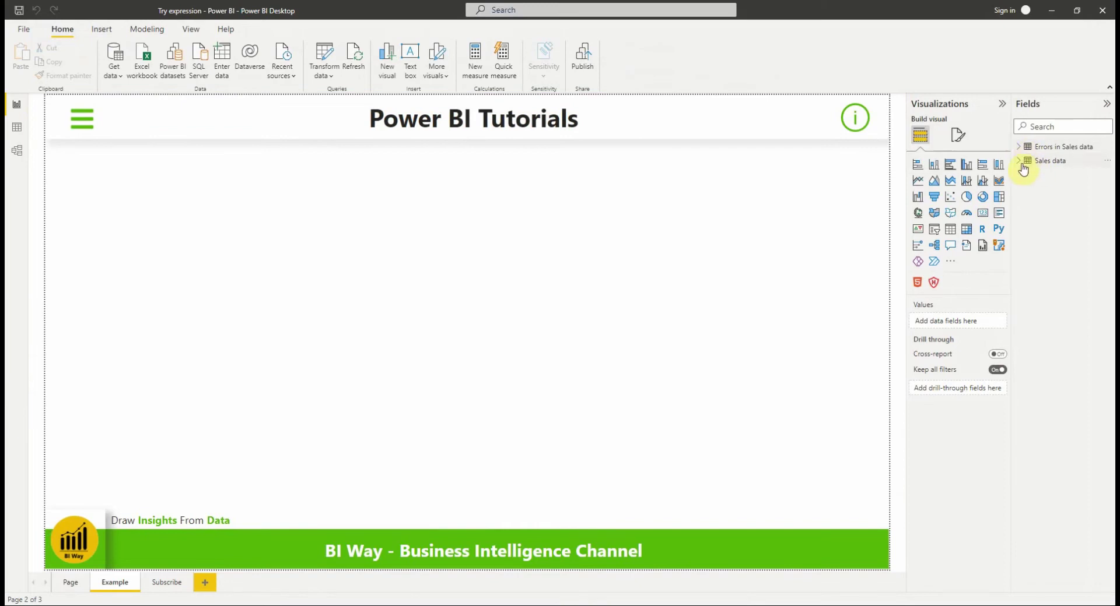
Place and resize a table visual, then add Product Subcategory from Sales data to it
click(951, 230)
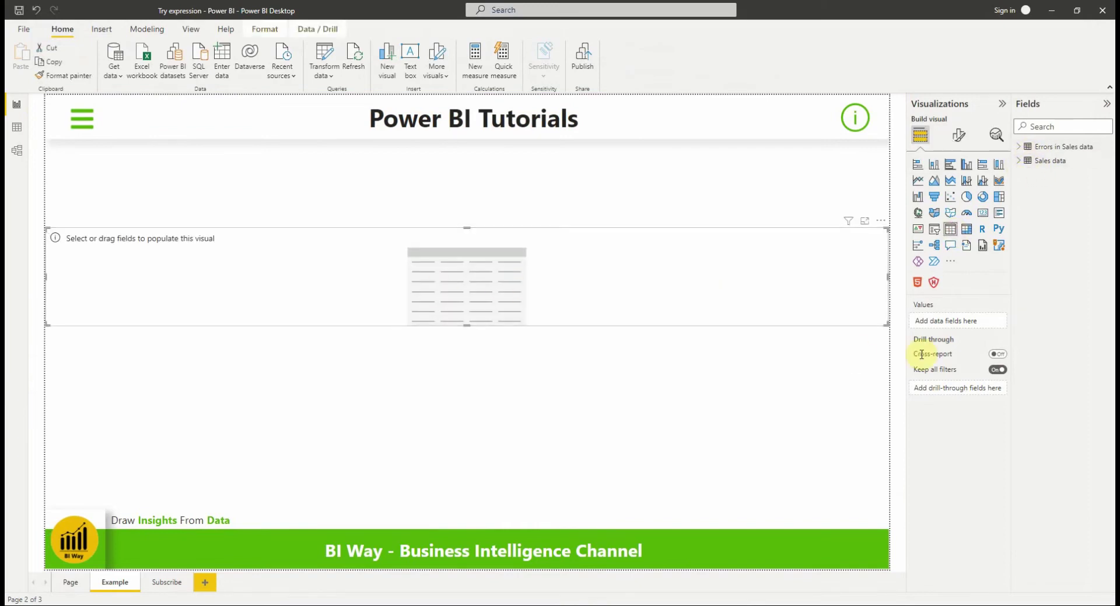
drag(884, 327, 462, 463)
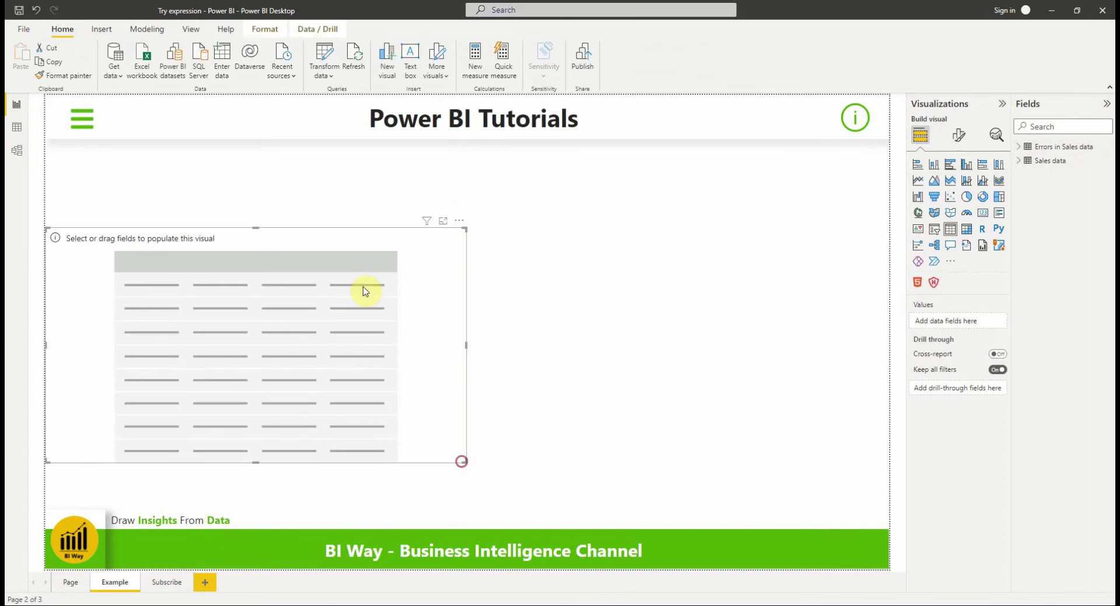
drag(372, 231, 375, 197)
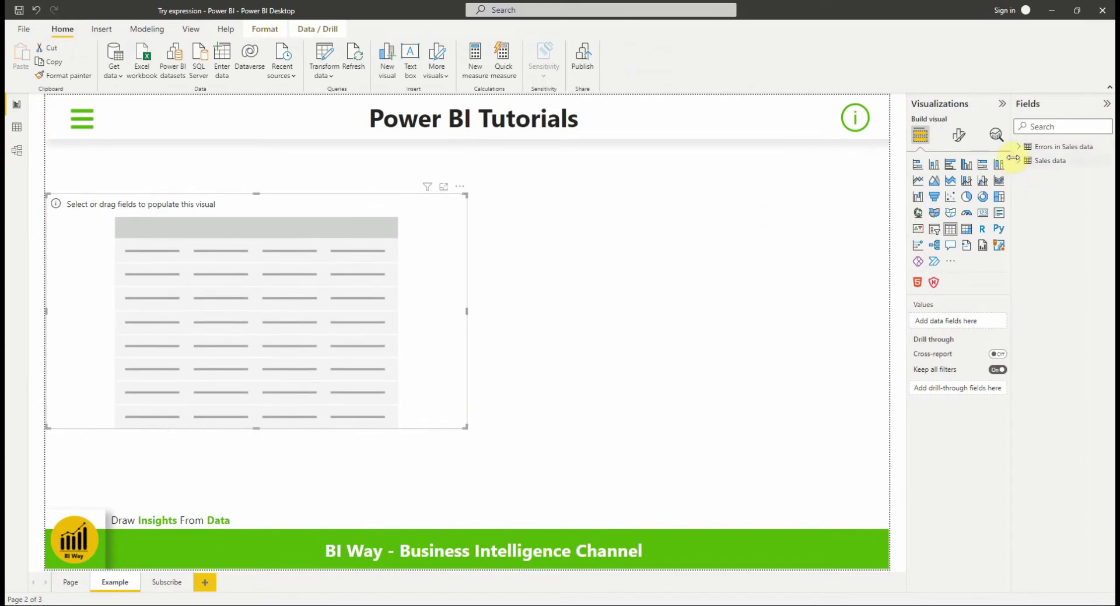
click(1017, 160)
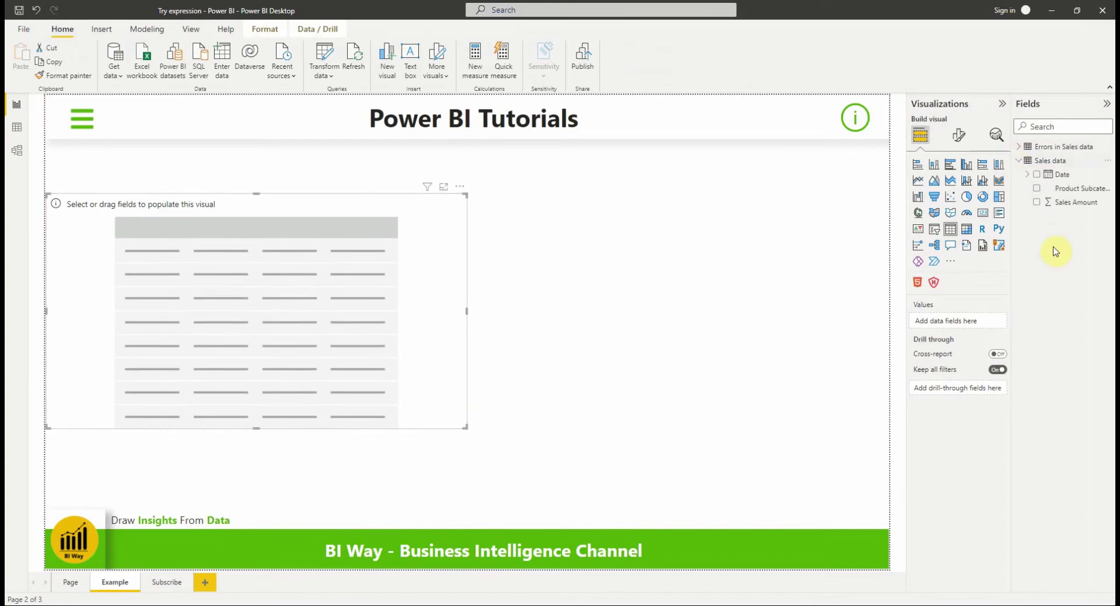
click(1036, 189)
Add Date and Sales Amount to the table, Sales Amount last, showing Date as plain dates
click(1037, 203)
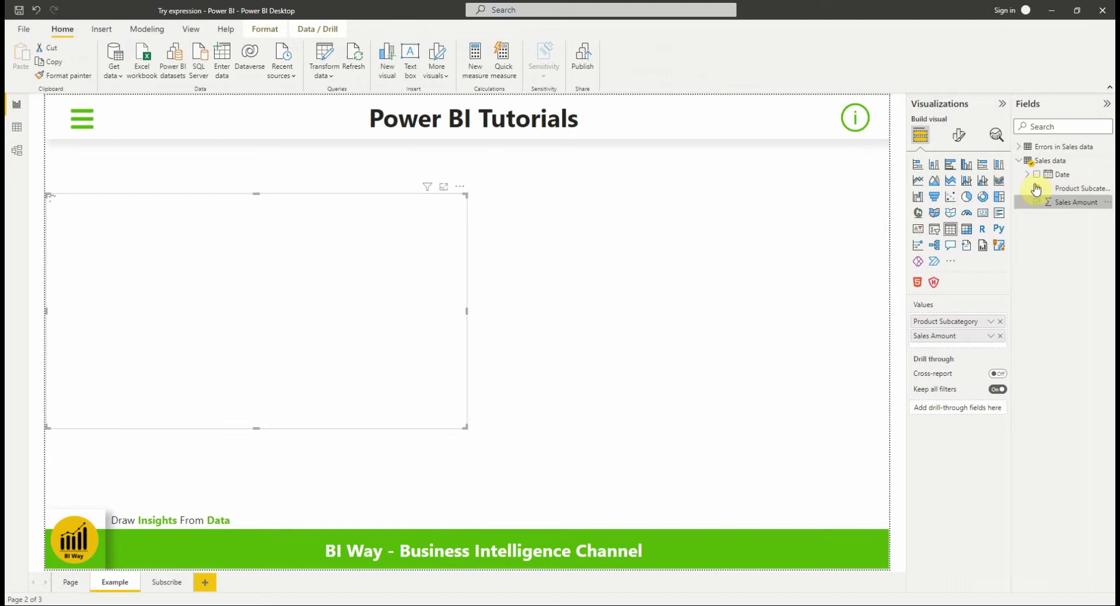
click(1036, 175)
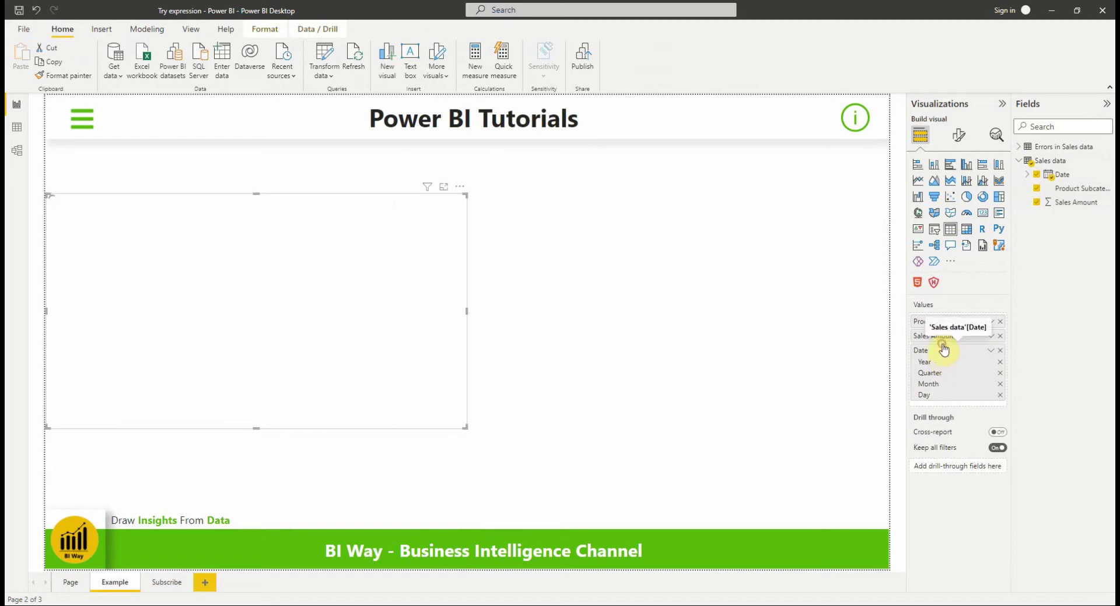
drag(944, 343, 947, 399)
click(990, 337)
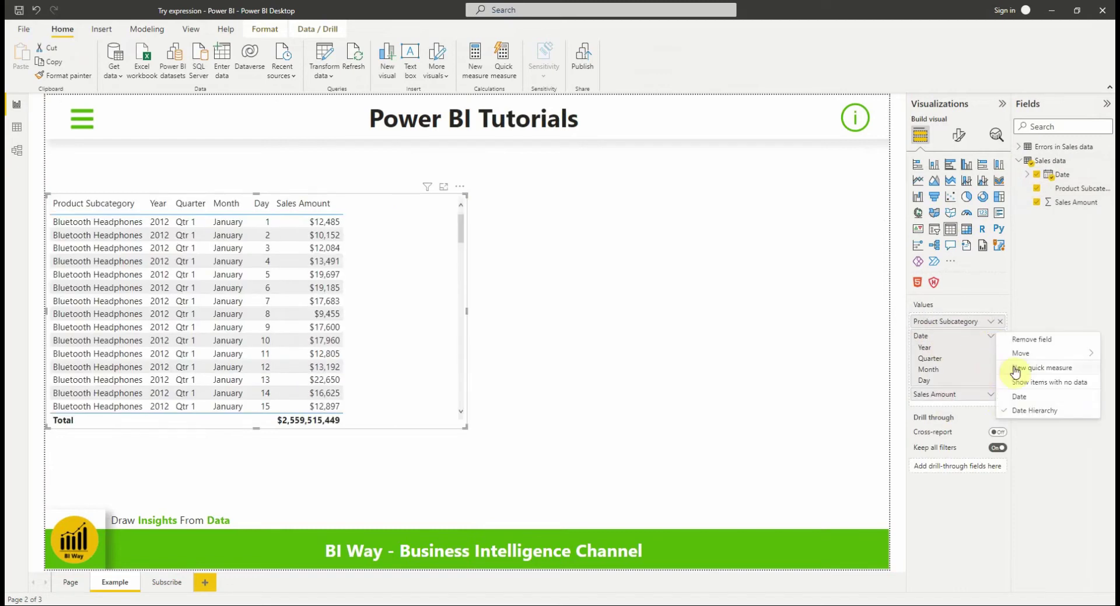
click(1020, 398)
Reshape the sales table into a tall narrow panel at the page's upper left
drag(464, 428, 334, 479)
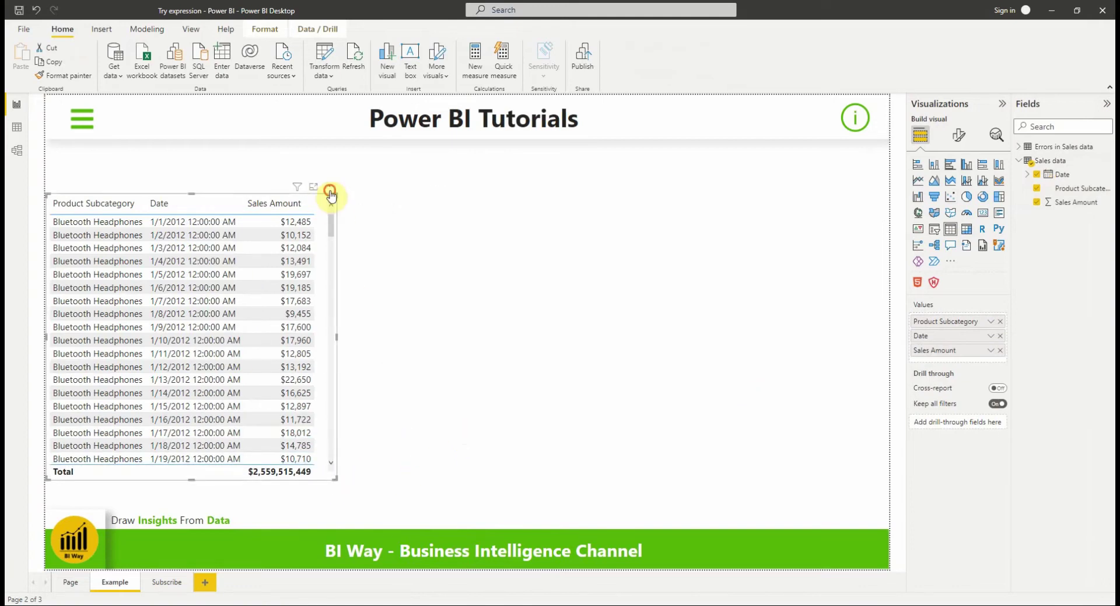
drag(330, 194, 343, 173)
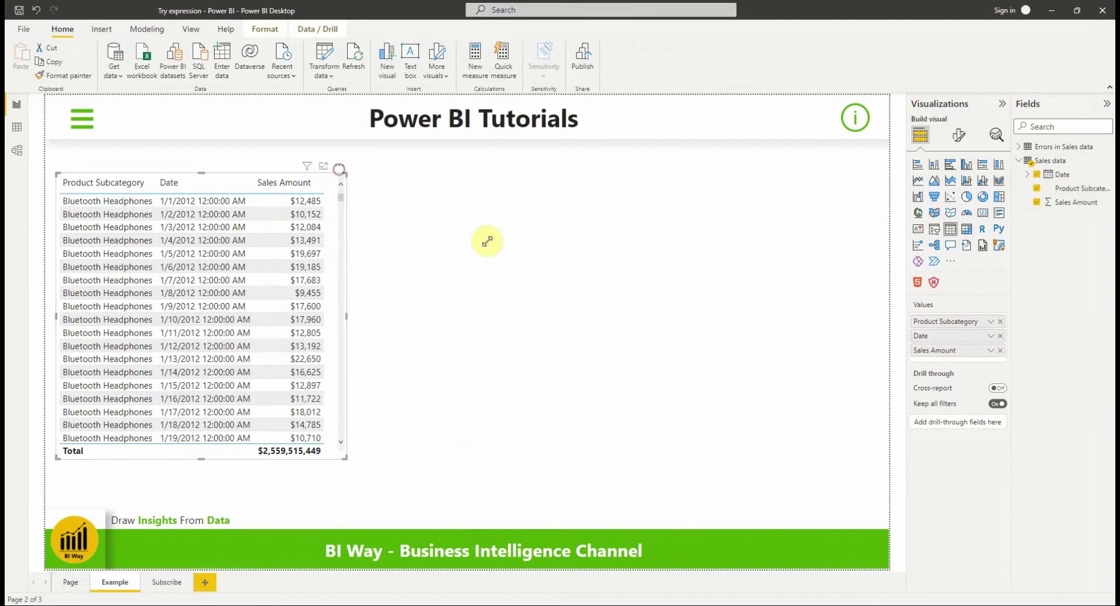
click(625, 279)
click(1021, 162)
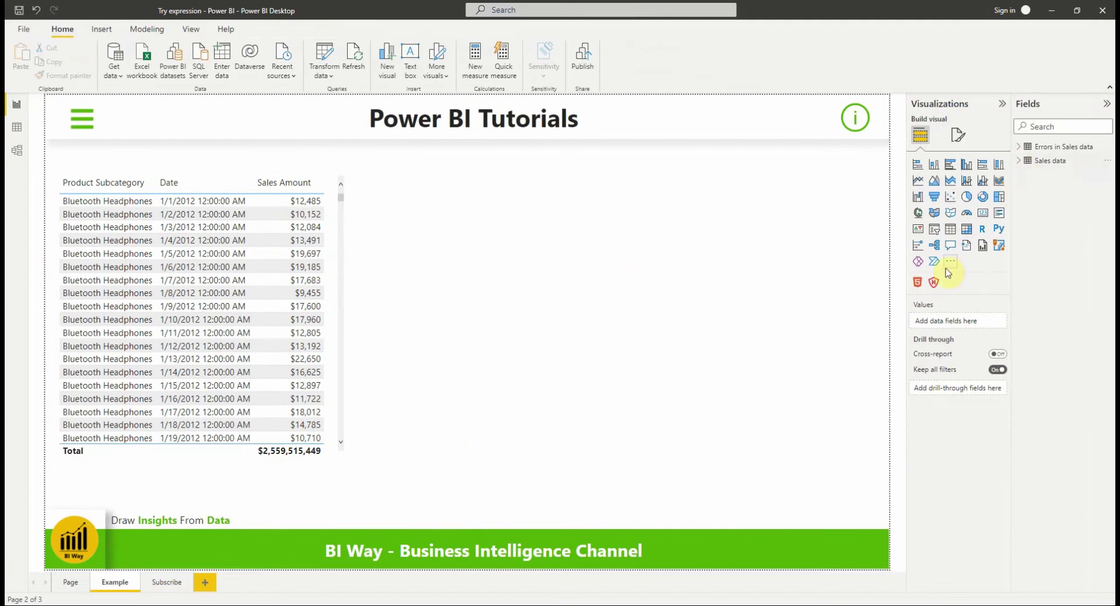
Add a table of Product Subcategory, Date, Detail and Message from Errors in Sales data, shortened in height
click(949, 233)
click(1018, 147)
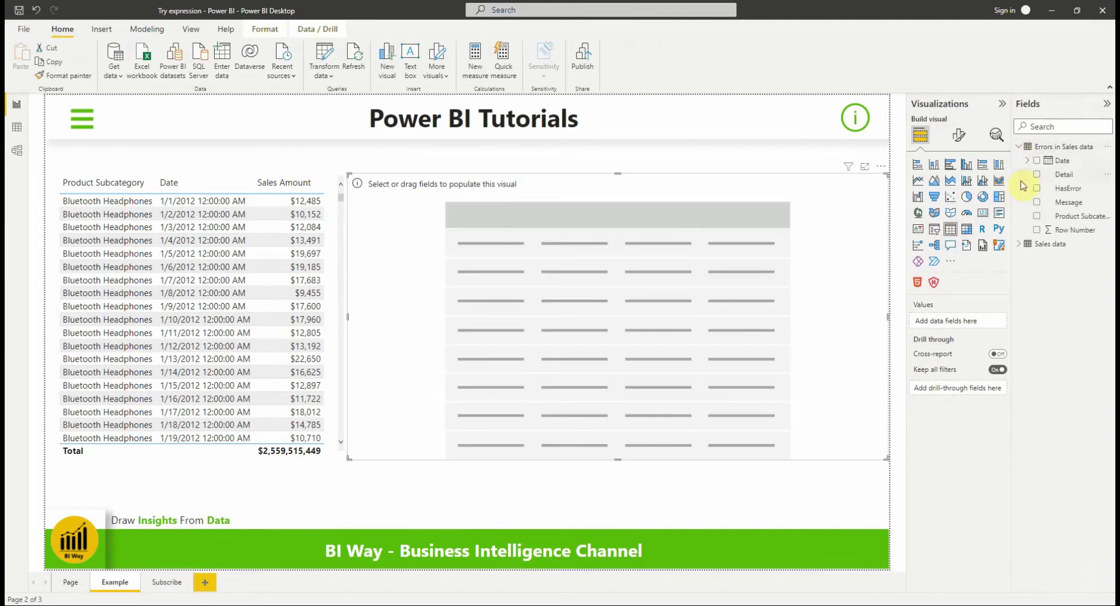
click(1036, 217)
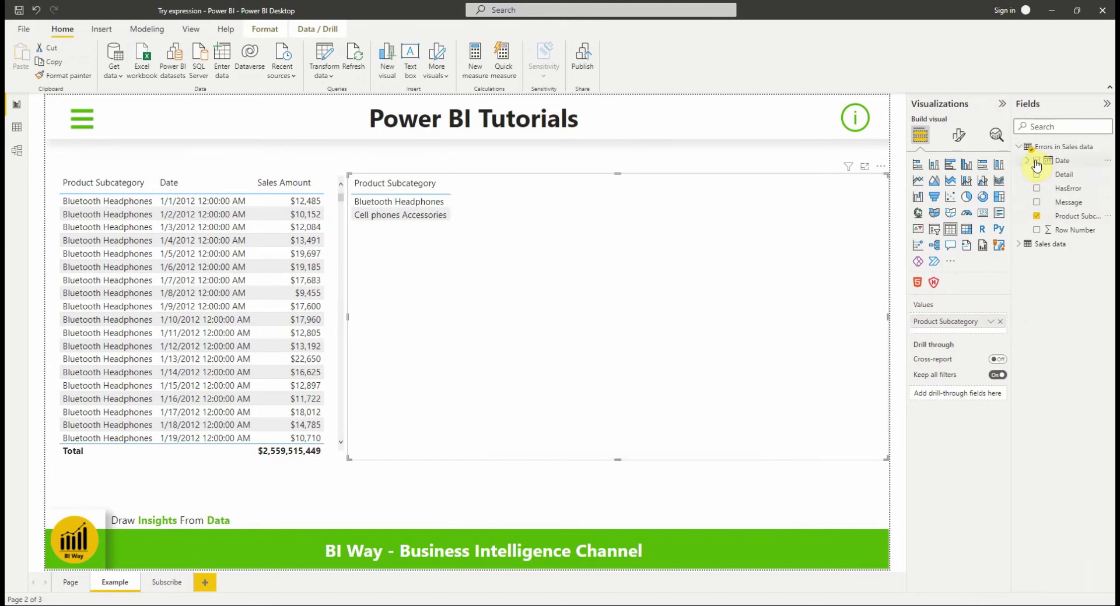
click(1037, 161)
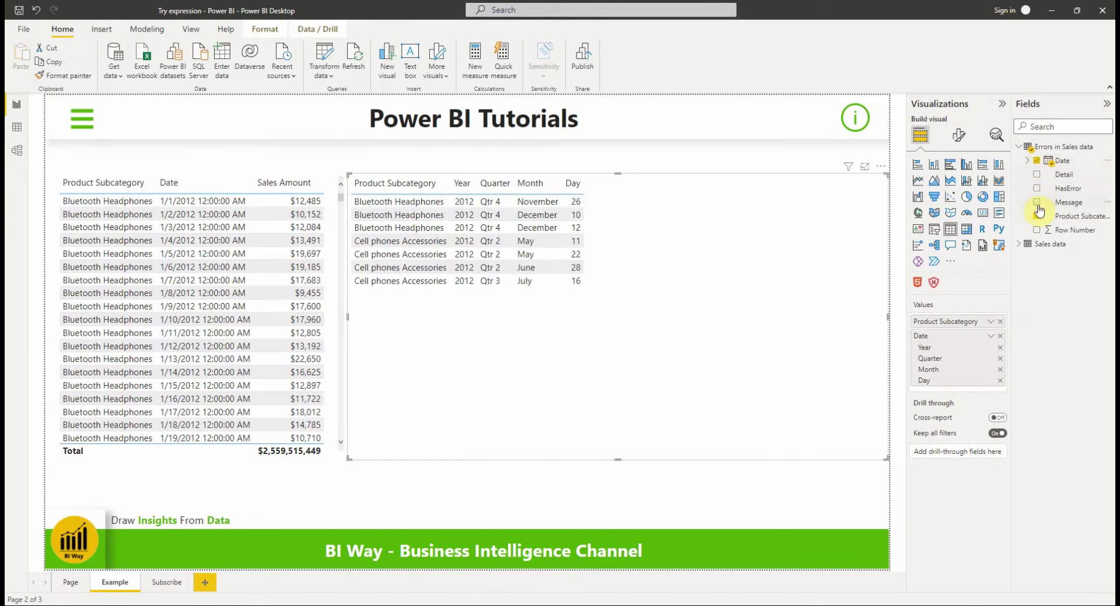
click(1037, 174)
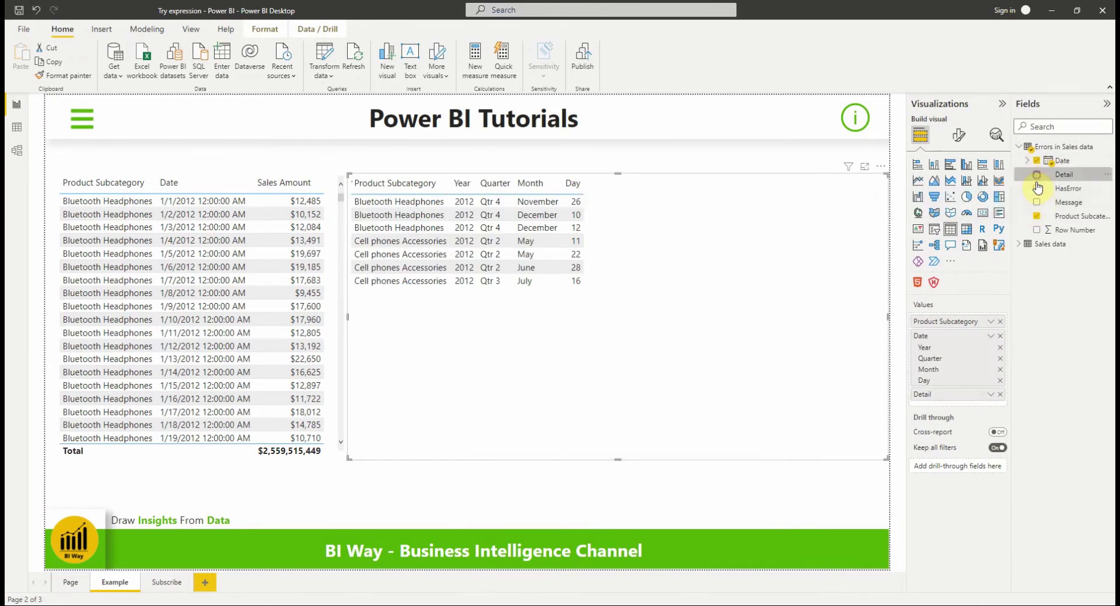
click(1037, 203)
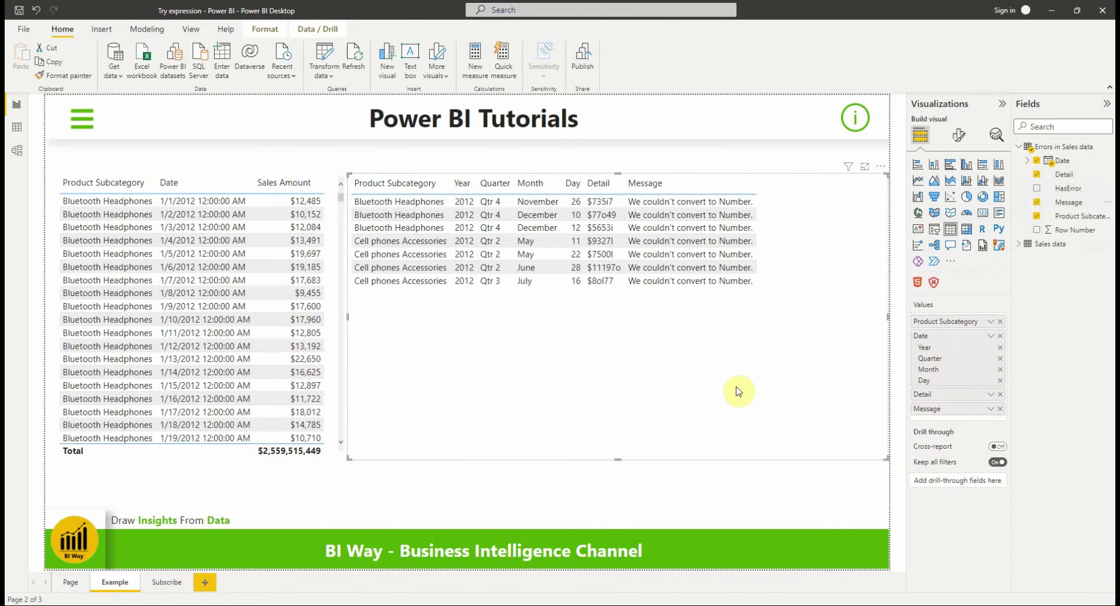
drag(620, 458, 620, 320)
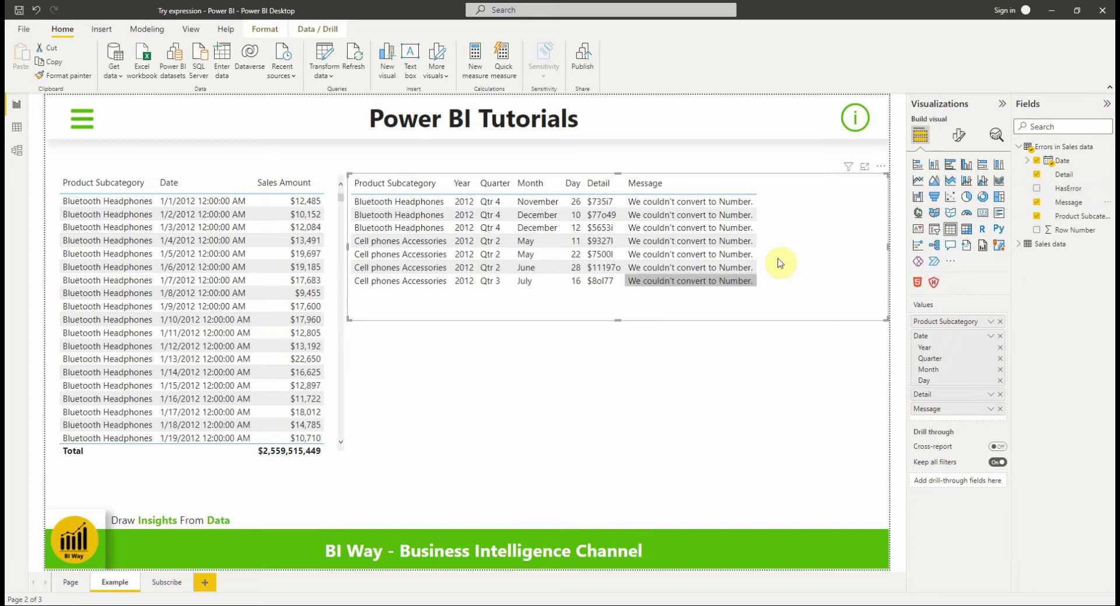
click(709, 353)
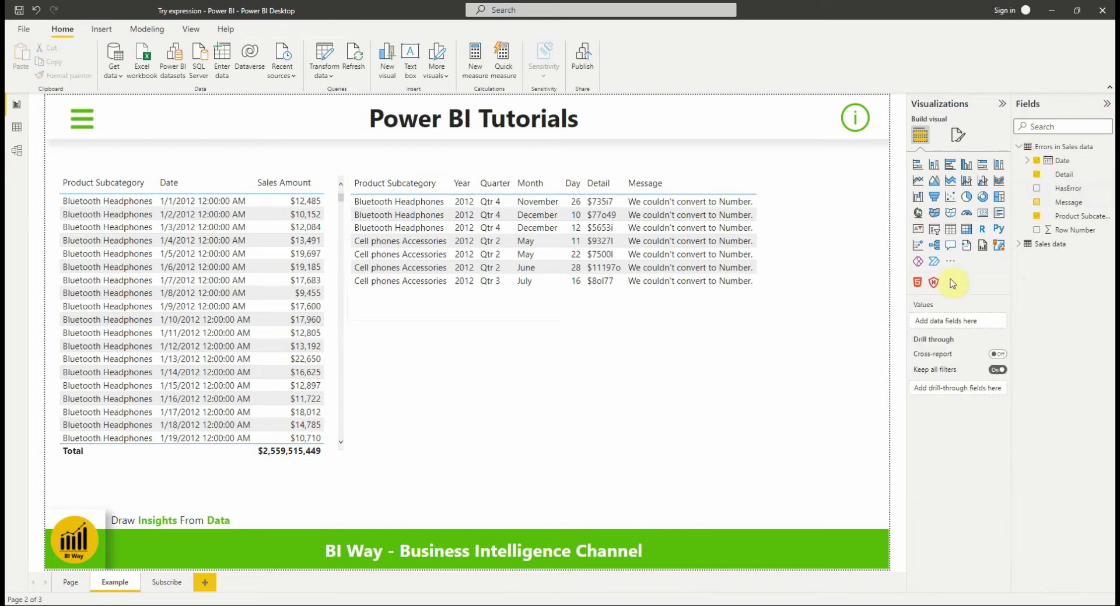
Add a small card below the errors table showing Count of Message
click(983, 219)
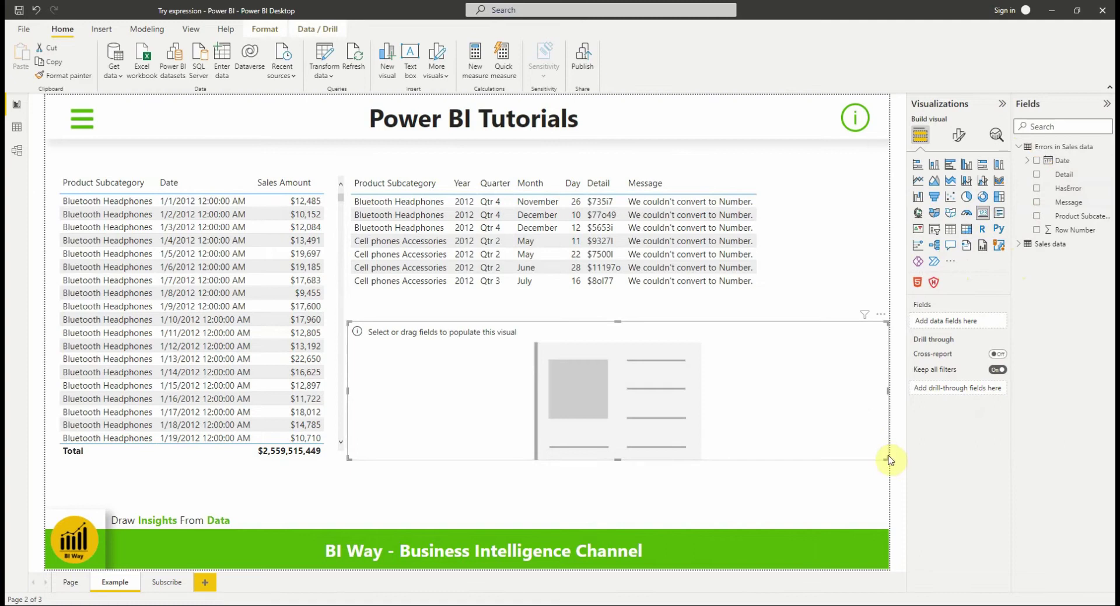
drag(887, 463, 539, 400)
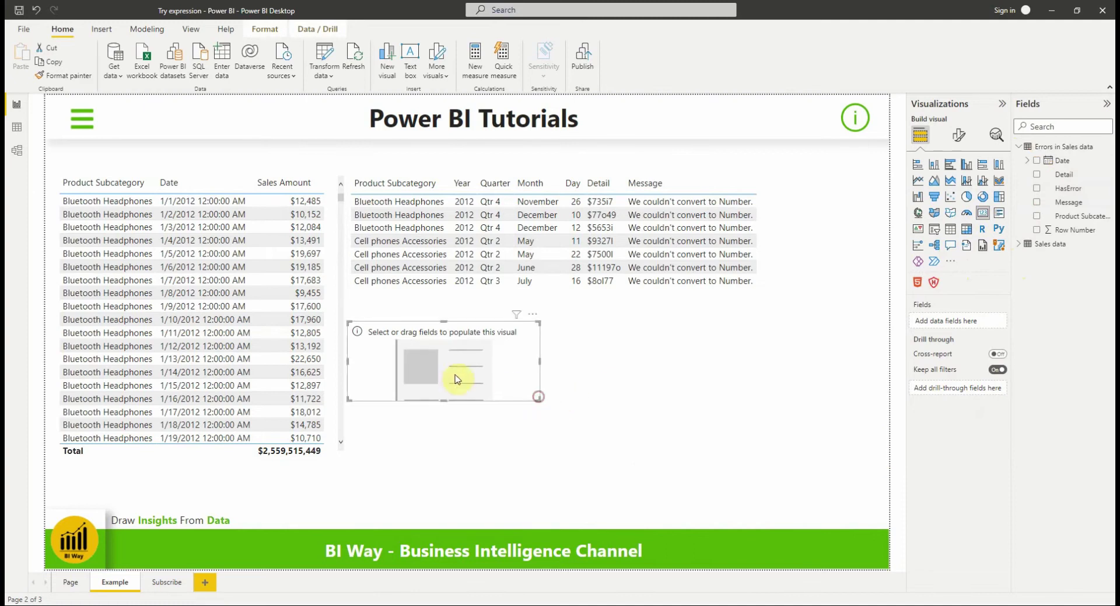
drag(449, 373, 455, 359)
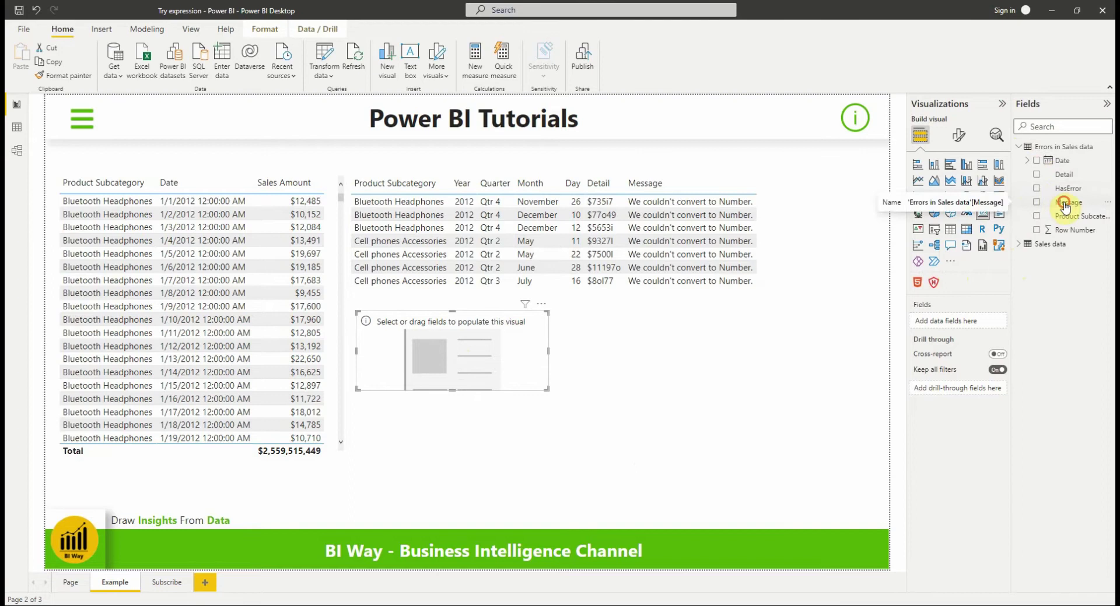
drag(1064, 207, 960, 321)
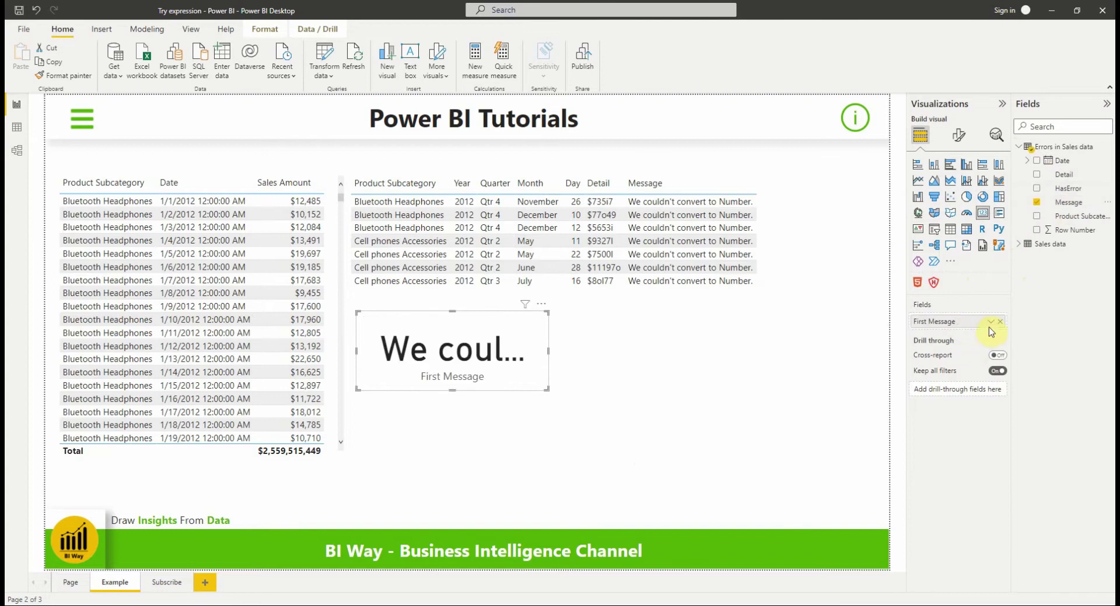
click(991, 322)
click(1013, 396)
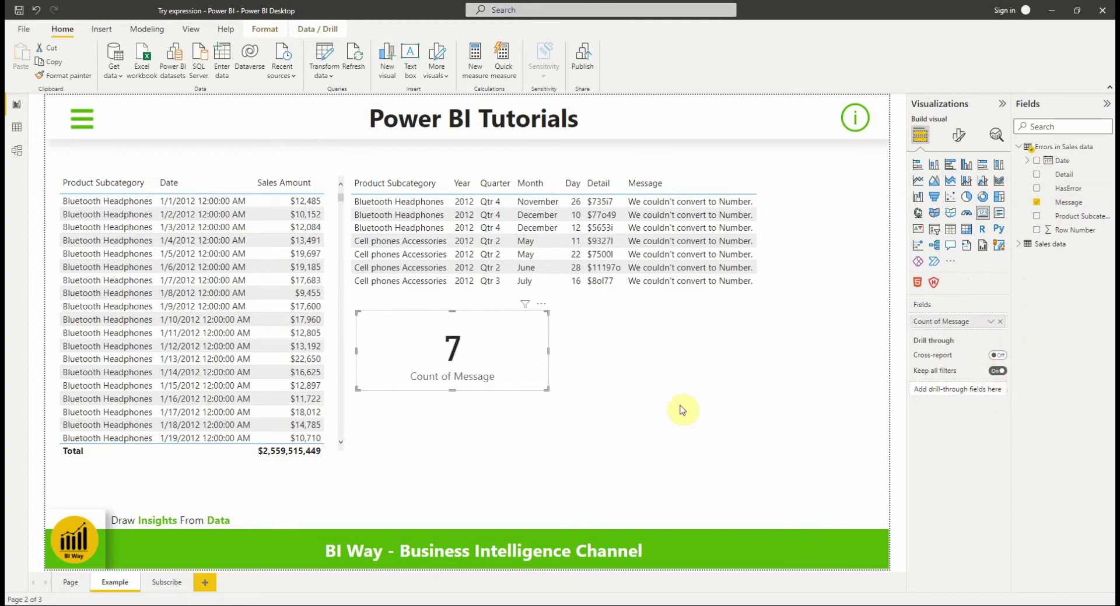
Shrink the card to fit the count of 7, keeping the field name unchanged
drag(546, 390, 503, 380)
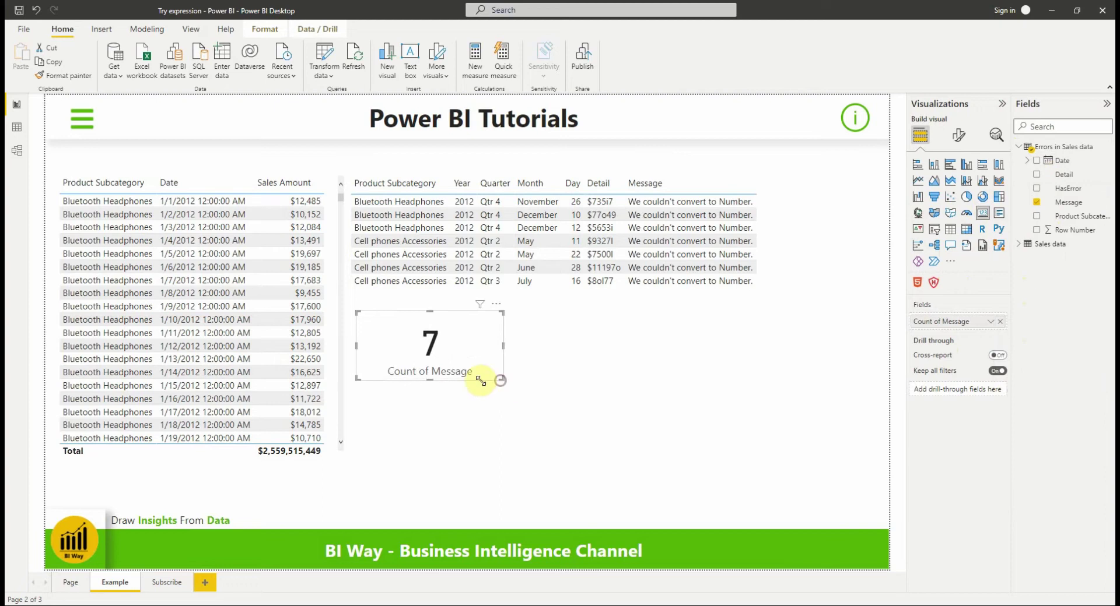
double_click(943, 322)
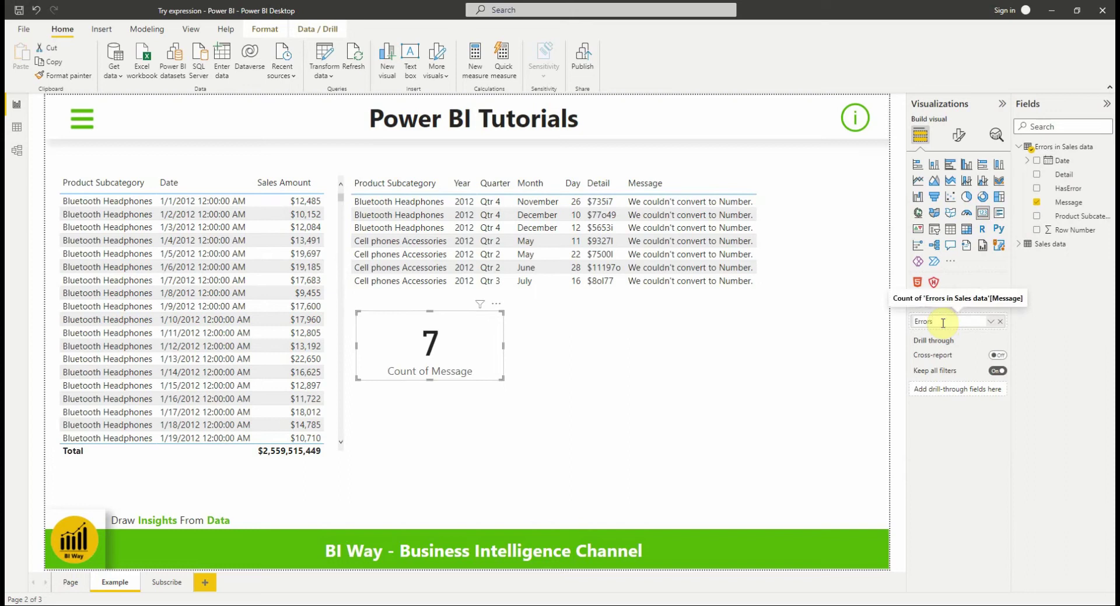
click(719, 418)
click(454, 370)
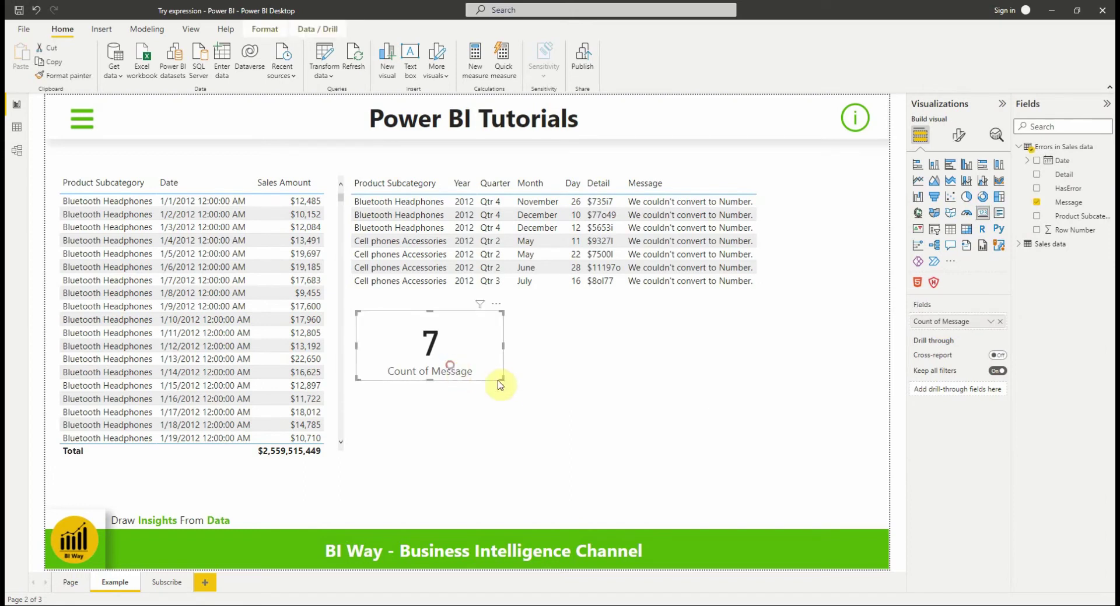
mouse_move(489, 373)
mouse_down()
mouse_move(475, 369)
mouse_move(480, 381)
mouse_up()
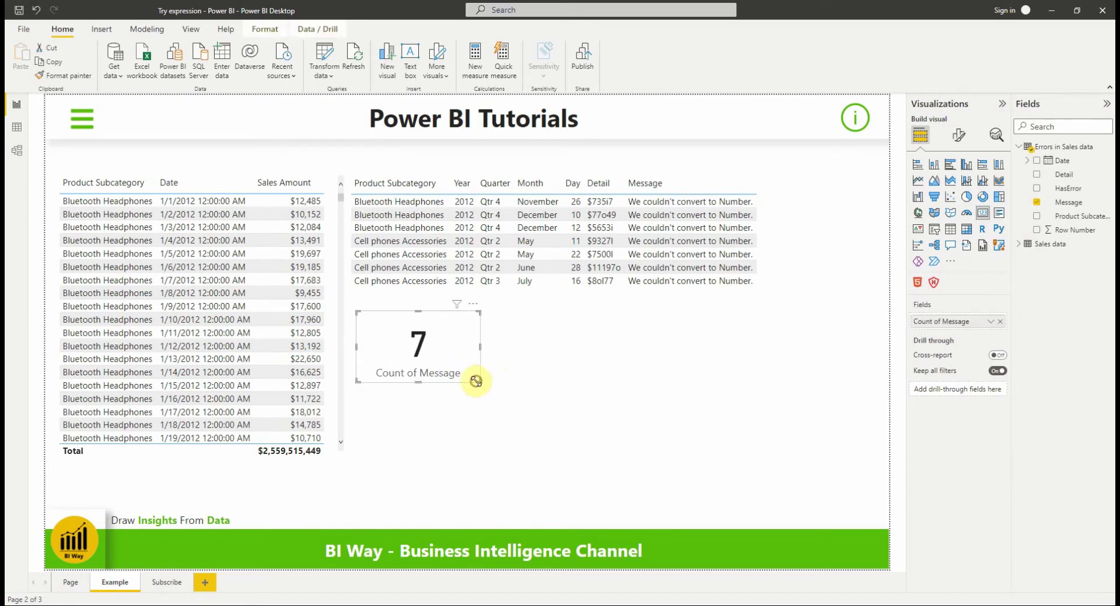
click(554, 364)
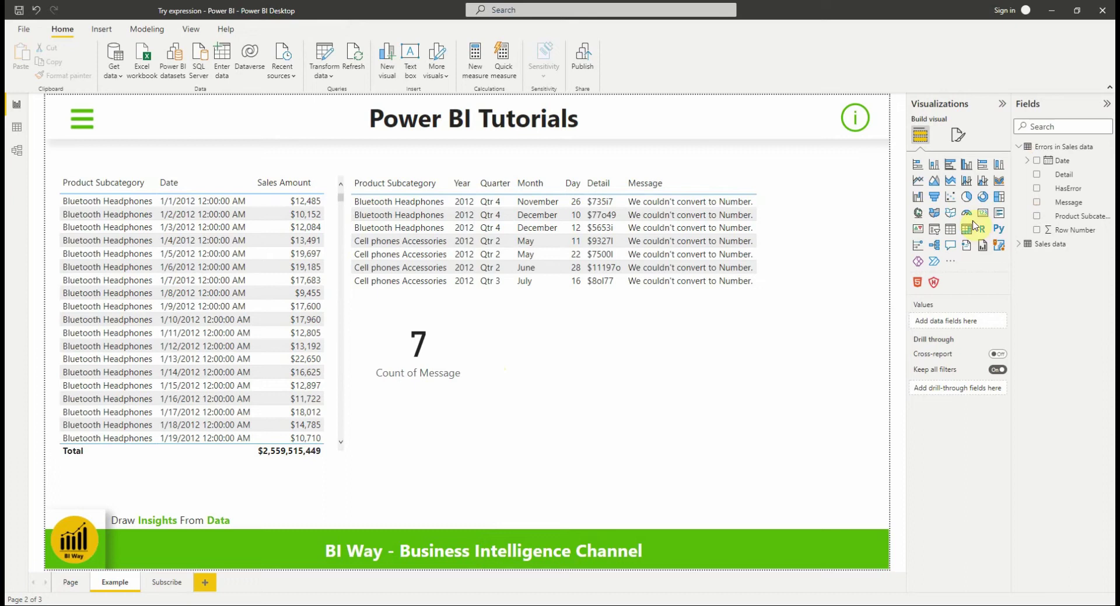
Place a new wide, short table visual beside the card
click(951, 233)
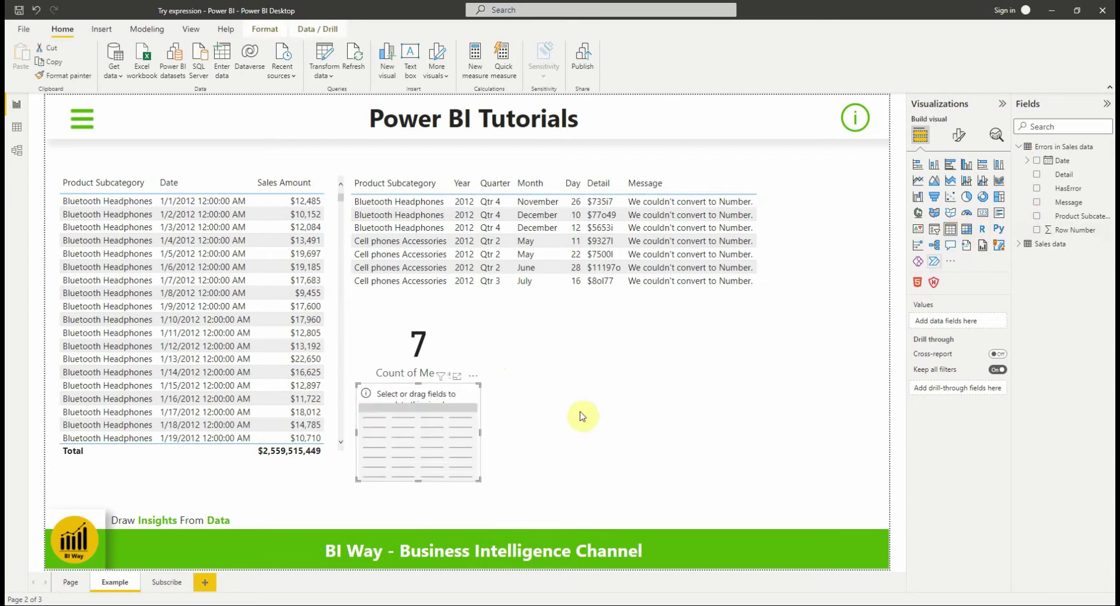
drag(408, 430, 549, 368)
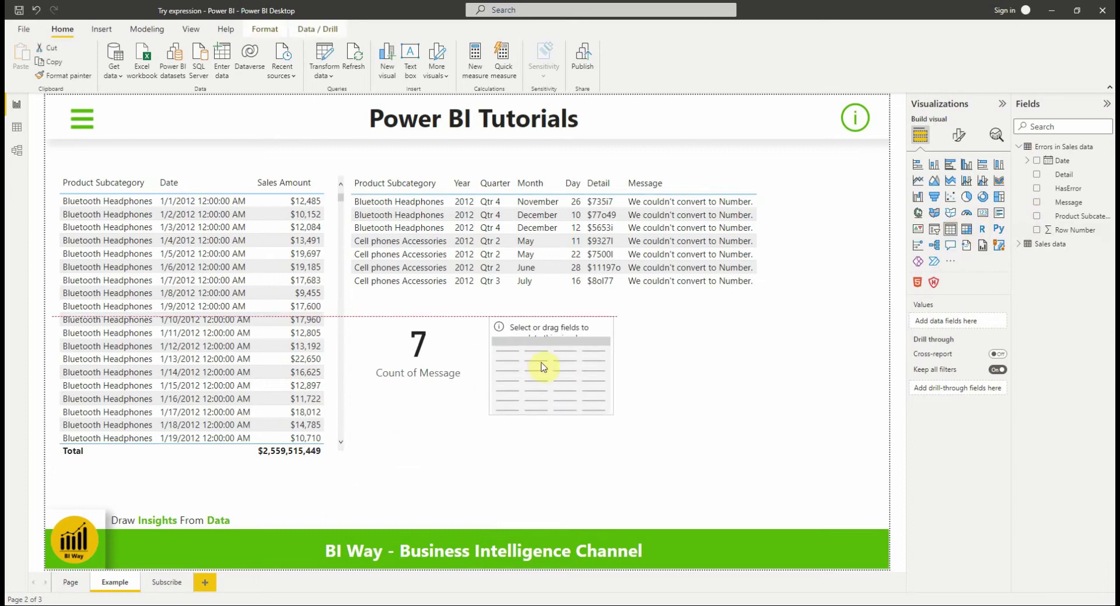
drag(635, 413, 758, 383)
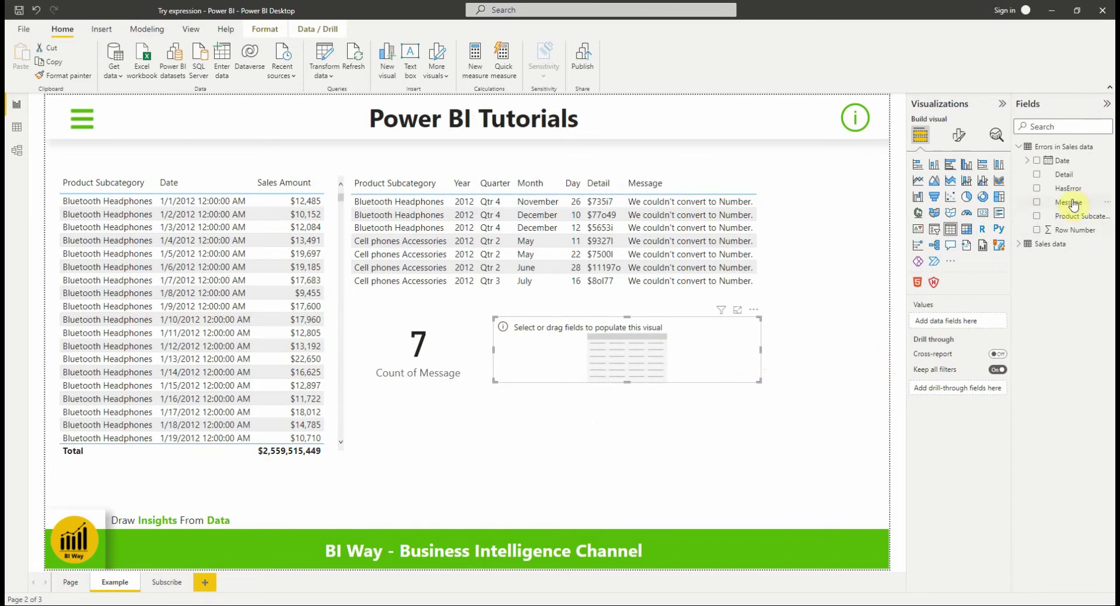
Fill the new table with Message and its Count of Message, 7
click(1038, 203)
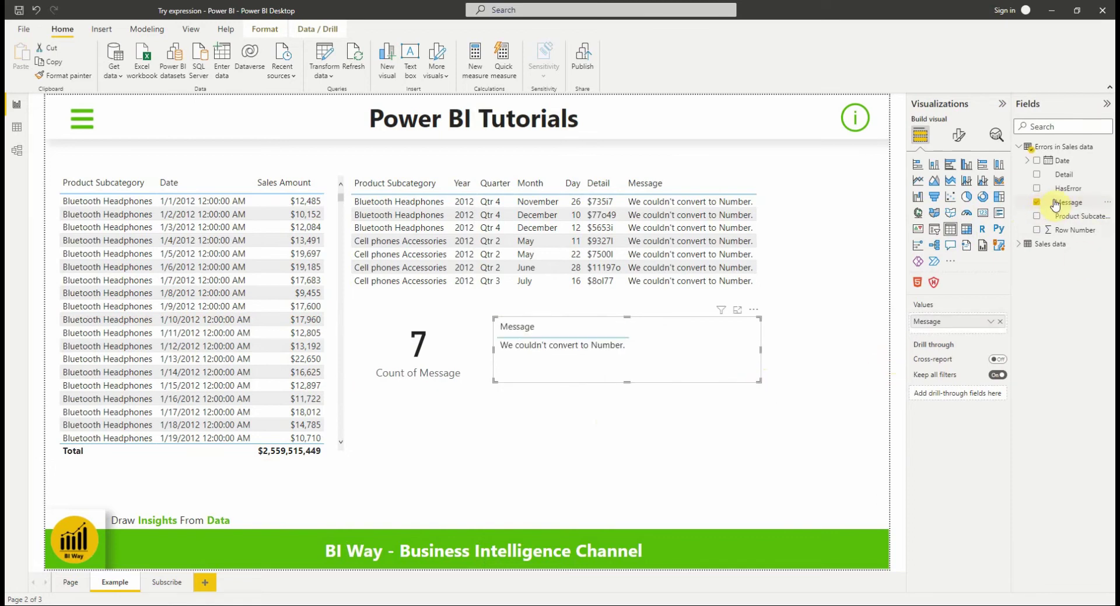
drag(1044, 227, 962, 337)
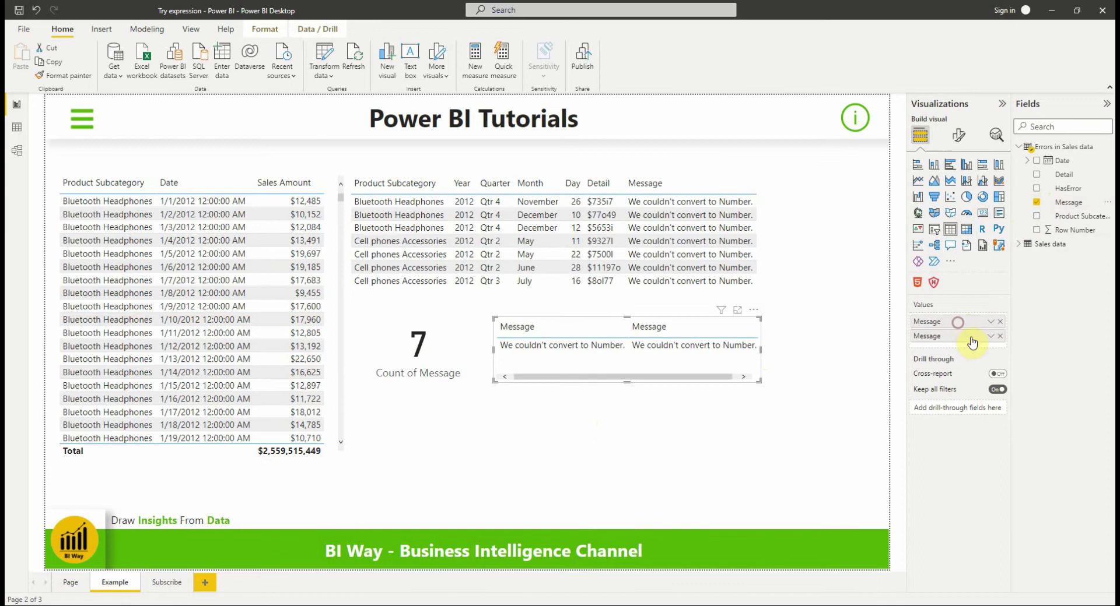
click(992, 336)
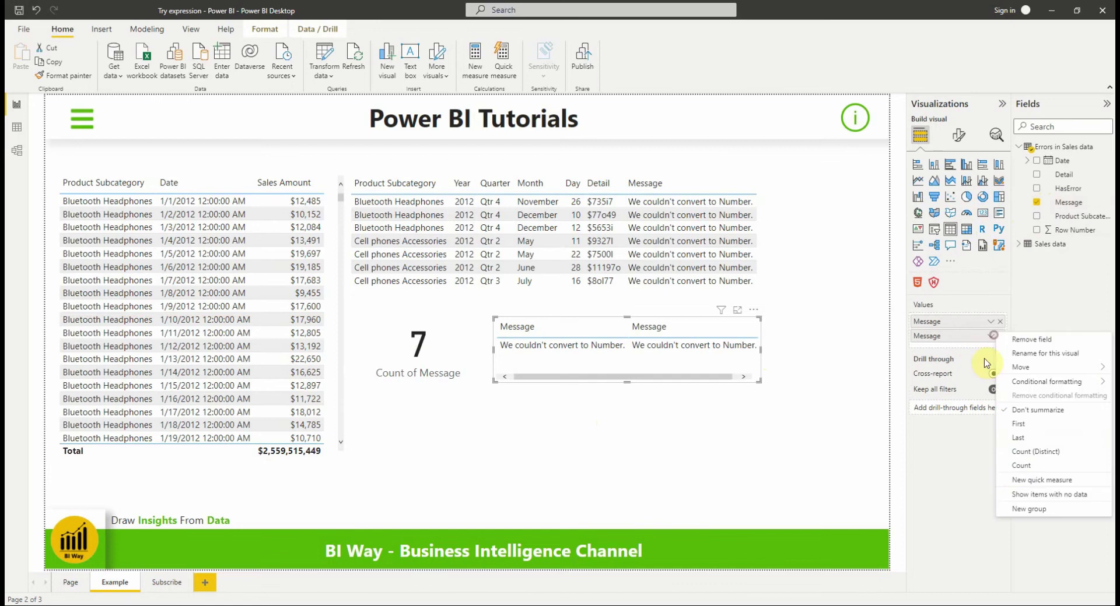
click(1005, 466)
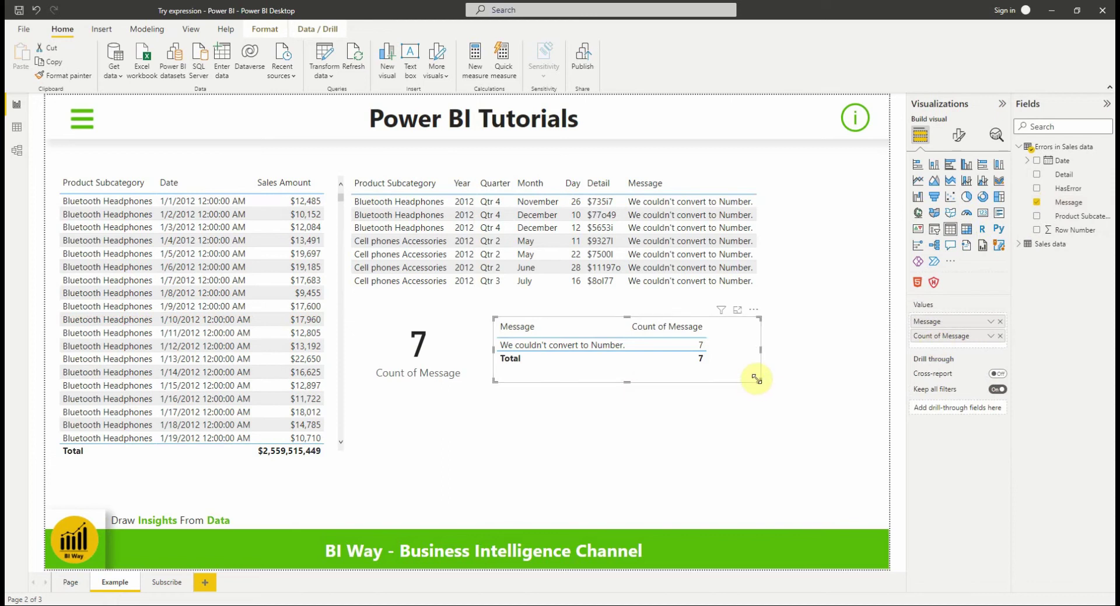
click(646, 439)
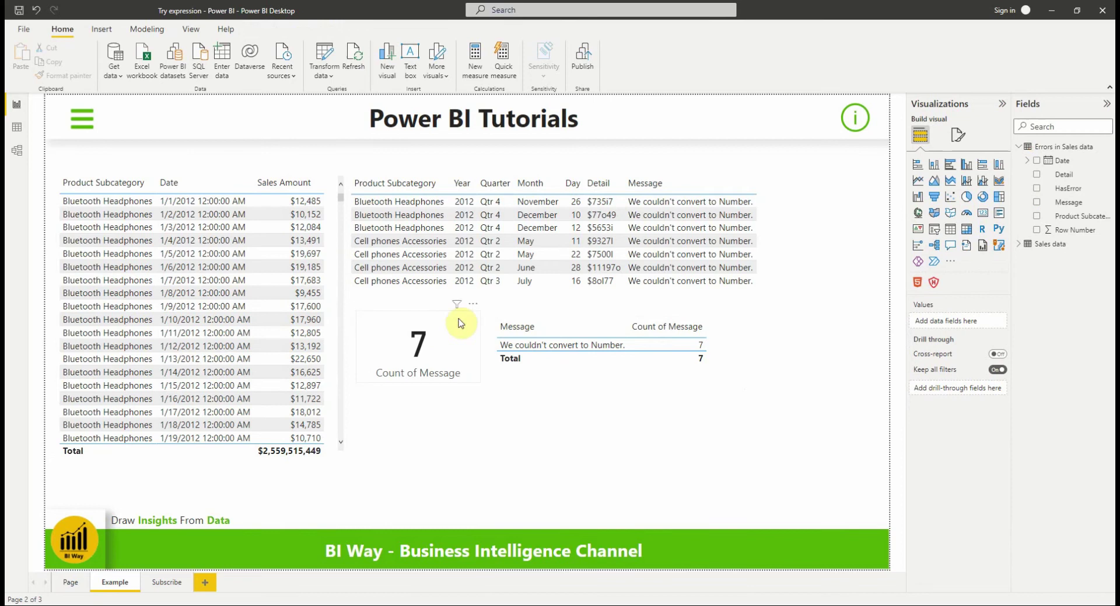
Collapse the Errors in Sales data field list in the Fields pane
click(1020, 147)
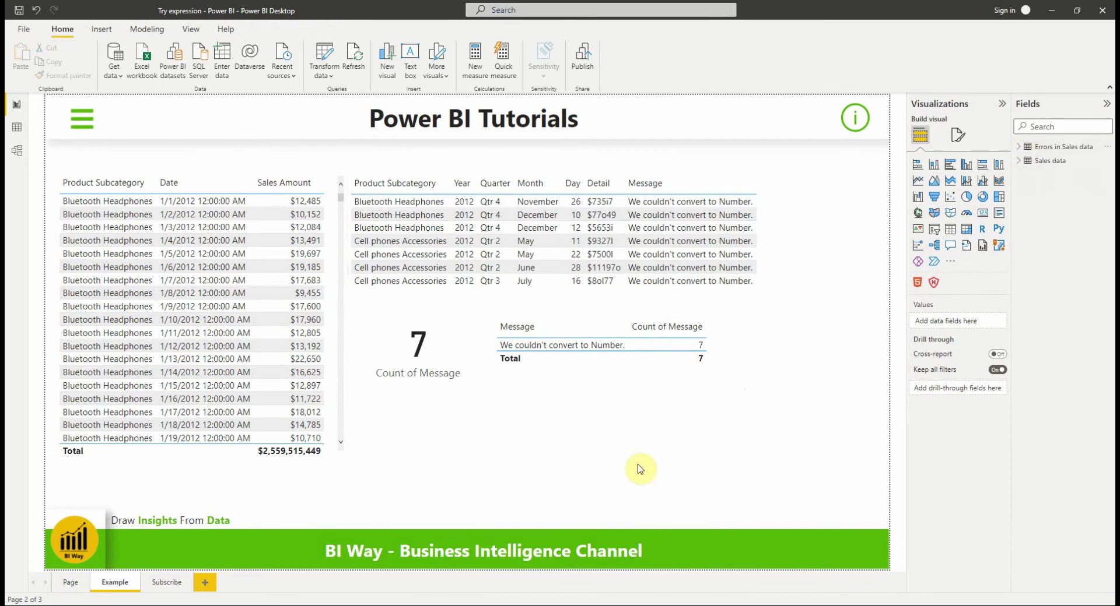